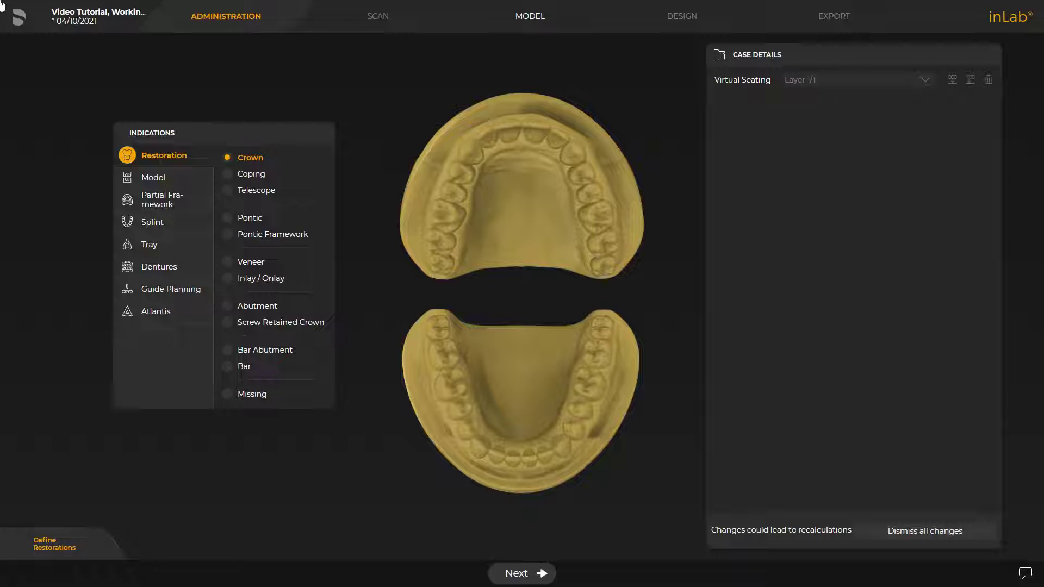
- Mark teeth 11, 21 and 22 as crown restorations
click(510, 133)
click(535, 133)
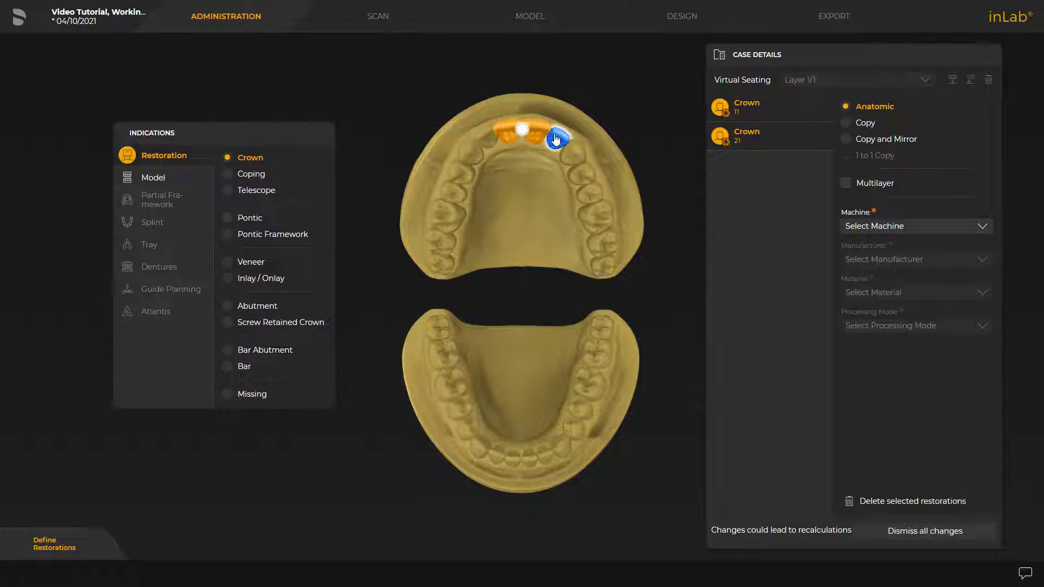
click(555, 139)
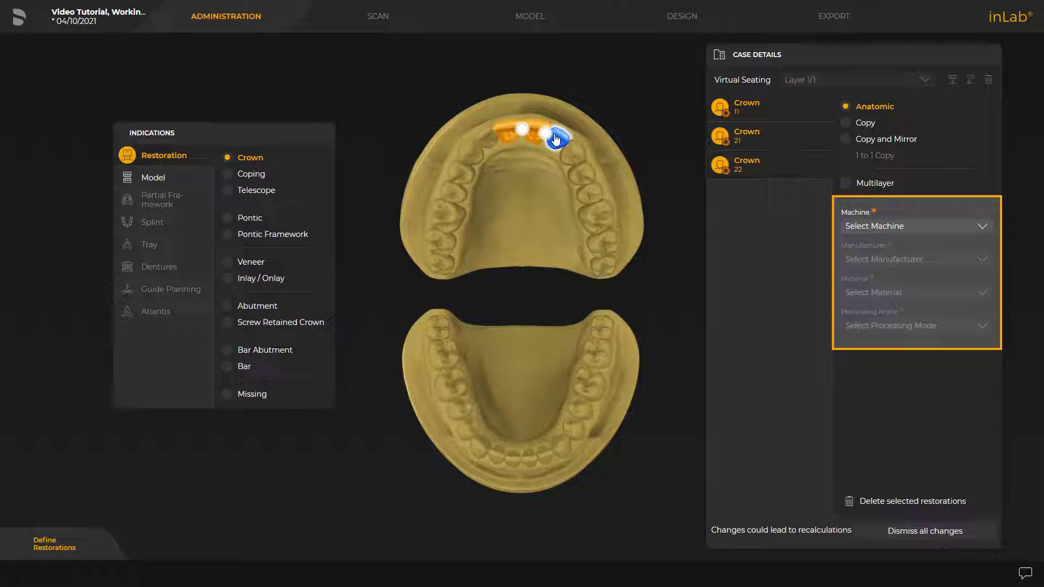
- Set the crowns to Primemill, Dentsply Sirona CEREC Tessera, with Step Bur 12S + EF
click(855, 228)
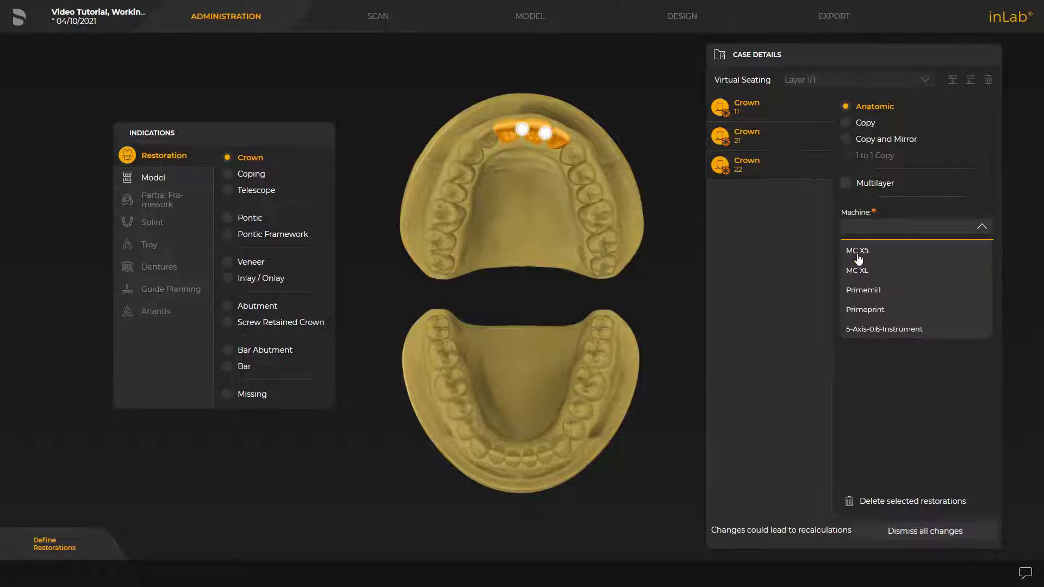
click(858, 291)
click(866, 260)
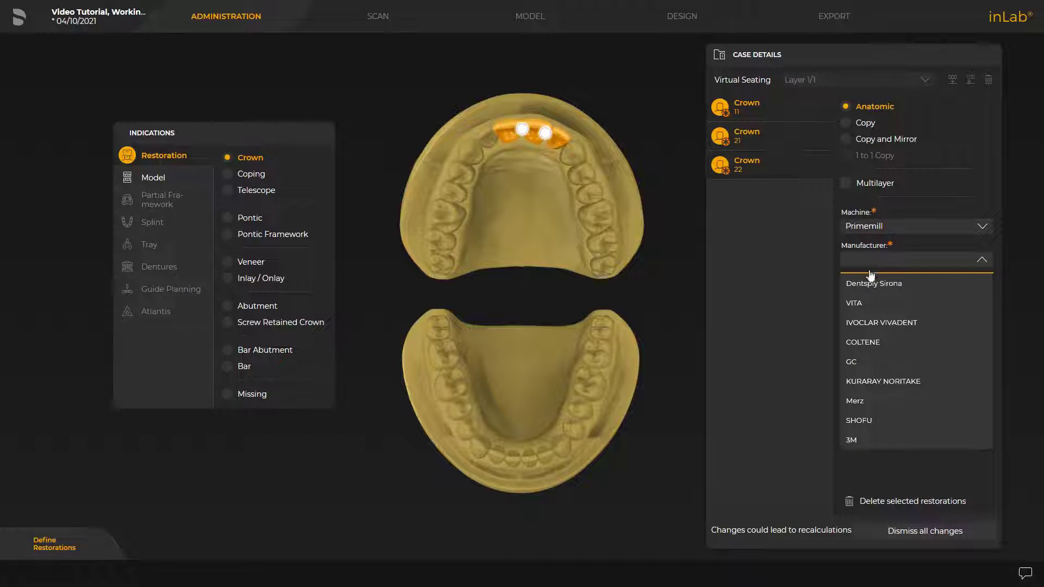
click(872, 284)
click(875, 293)
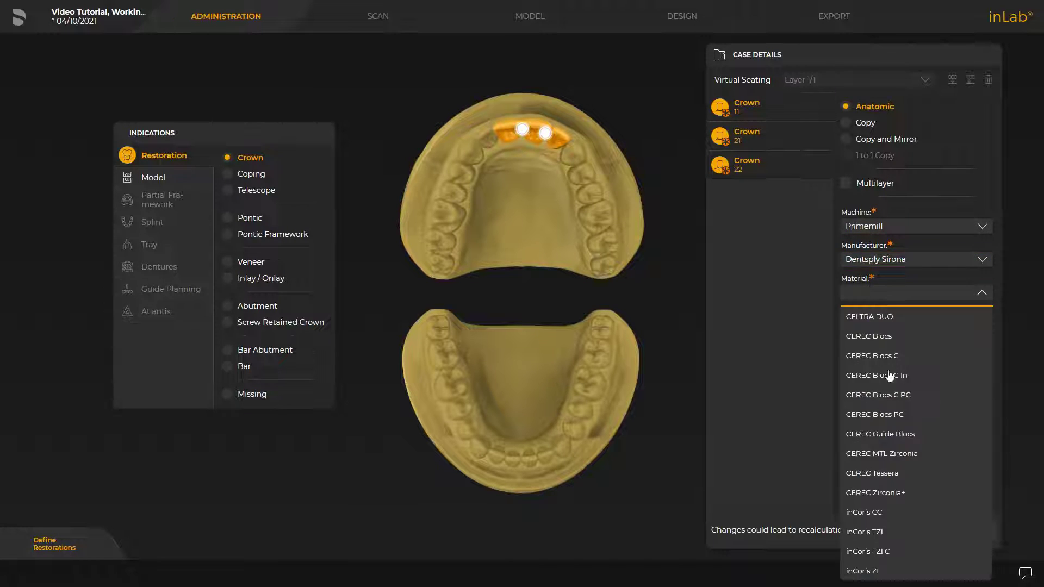
click(892, 475)
click(887, 362)
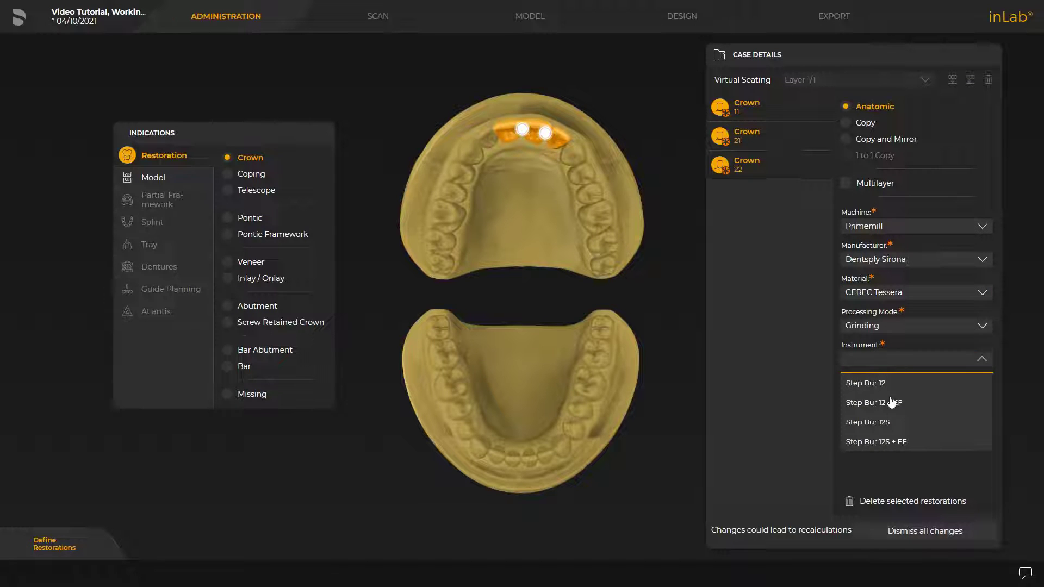
click(891, 443)
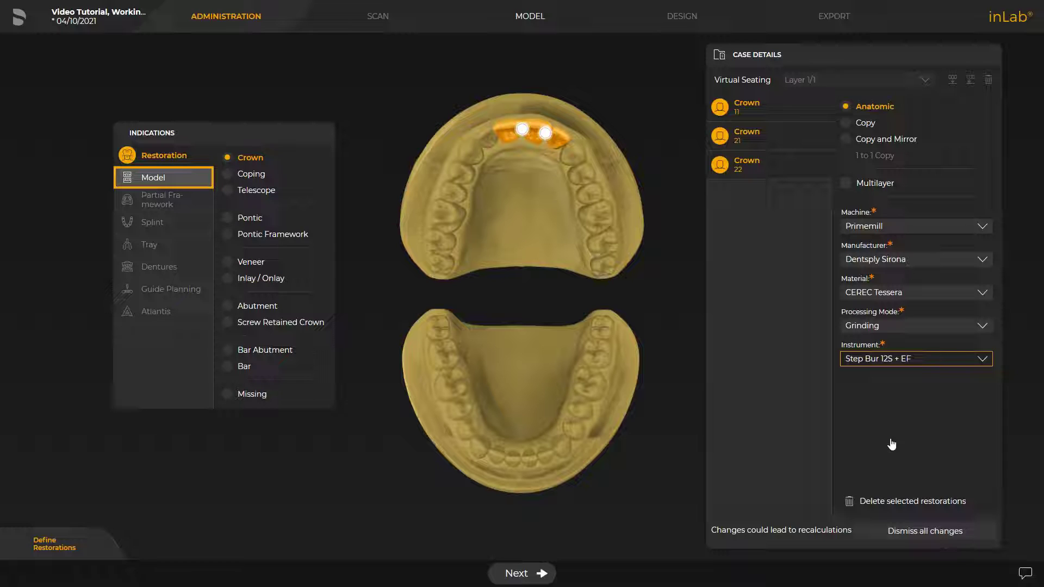
- Add the upper and lower jaws as model indications in Primeprint Model material
click(152, 182)
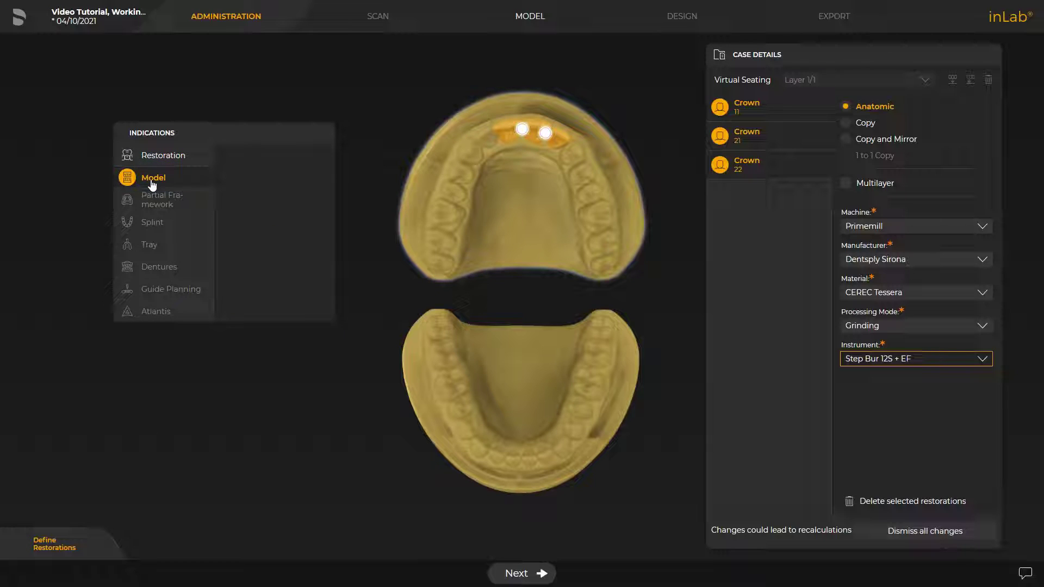
click(514, 221)
click(528, 375)
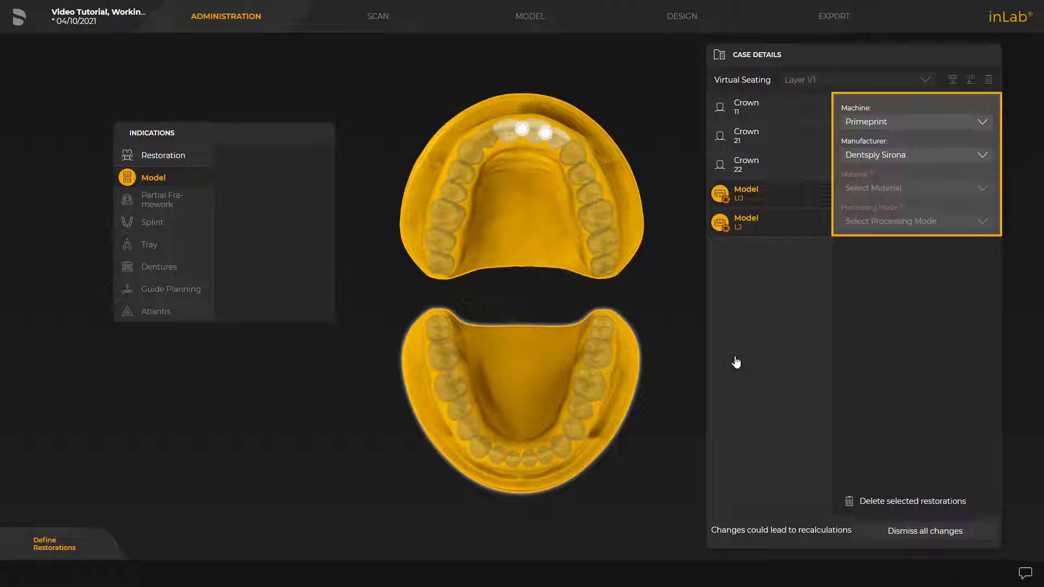
click(979, 191)
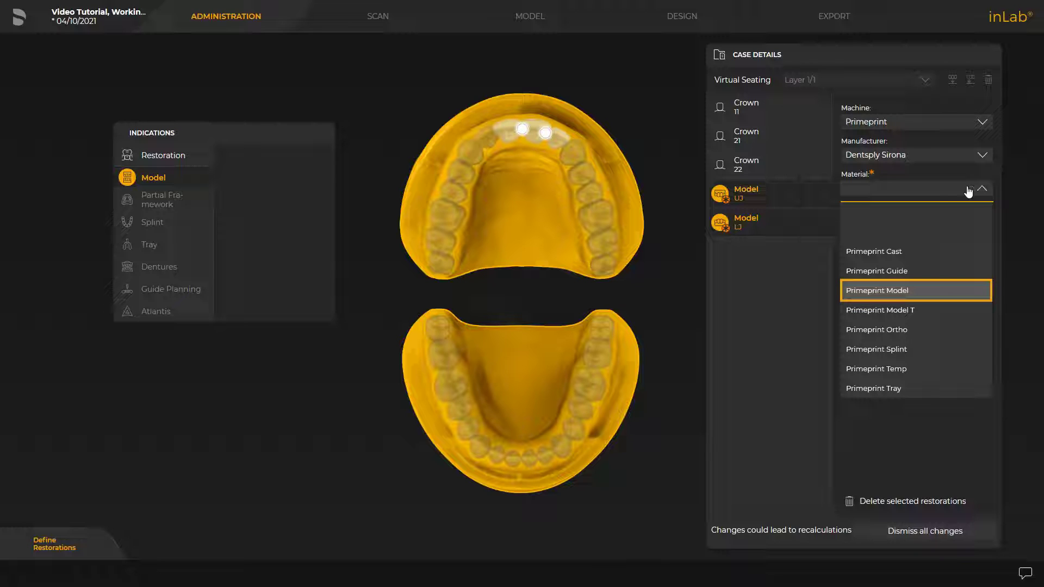
click(895, 295)
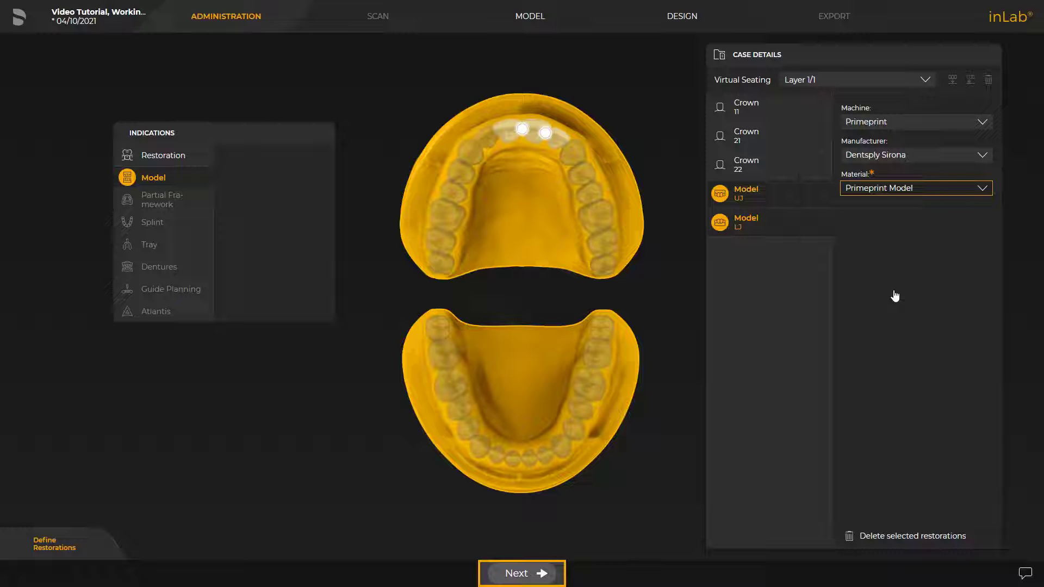
- Advance to the Model stage, set the model axis and trace the jaw line along the upper arch
click(533, 573)
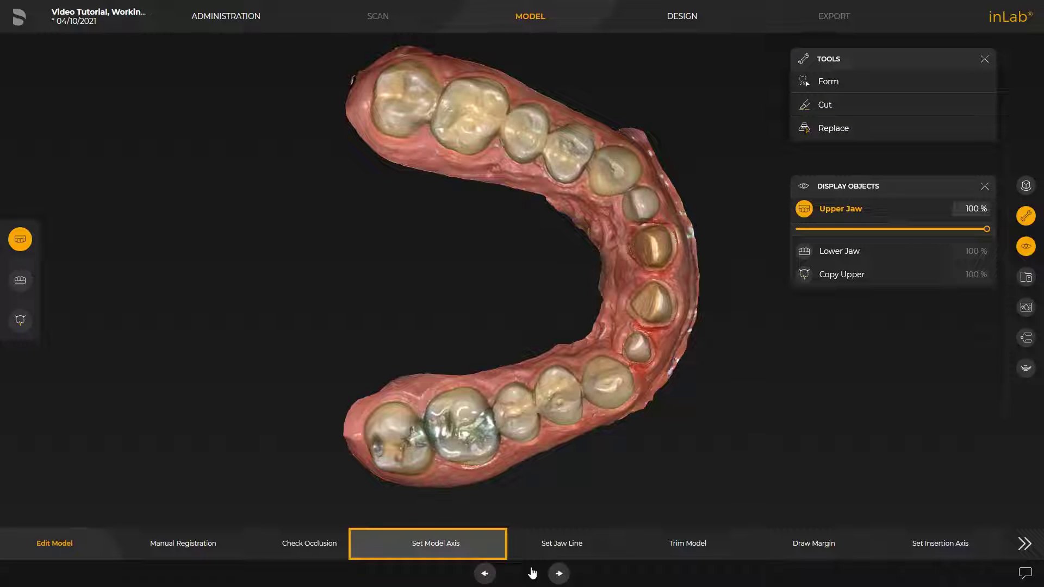
click(453, 550)
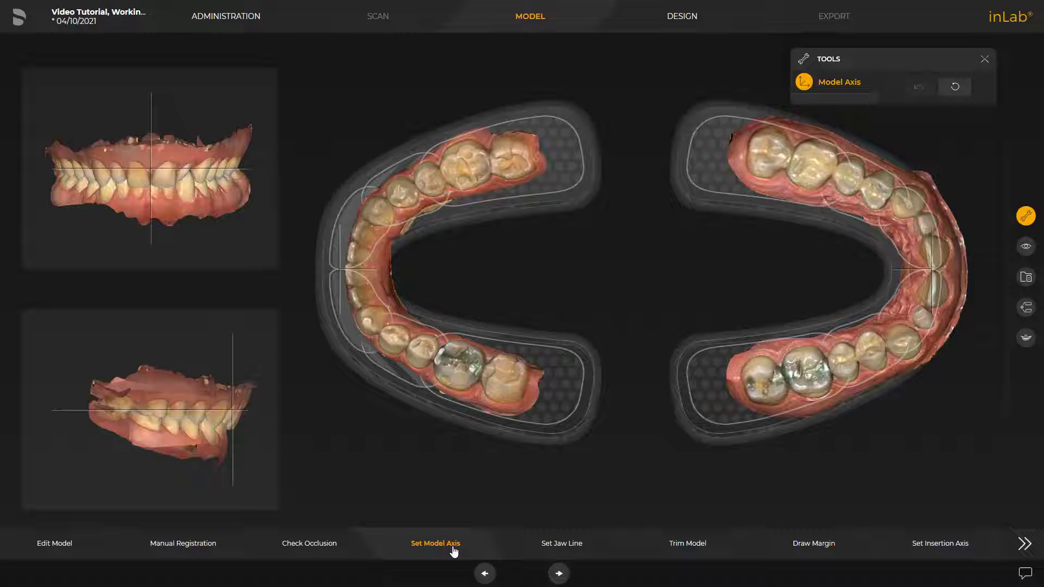
click(564, 543)
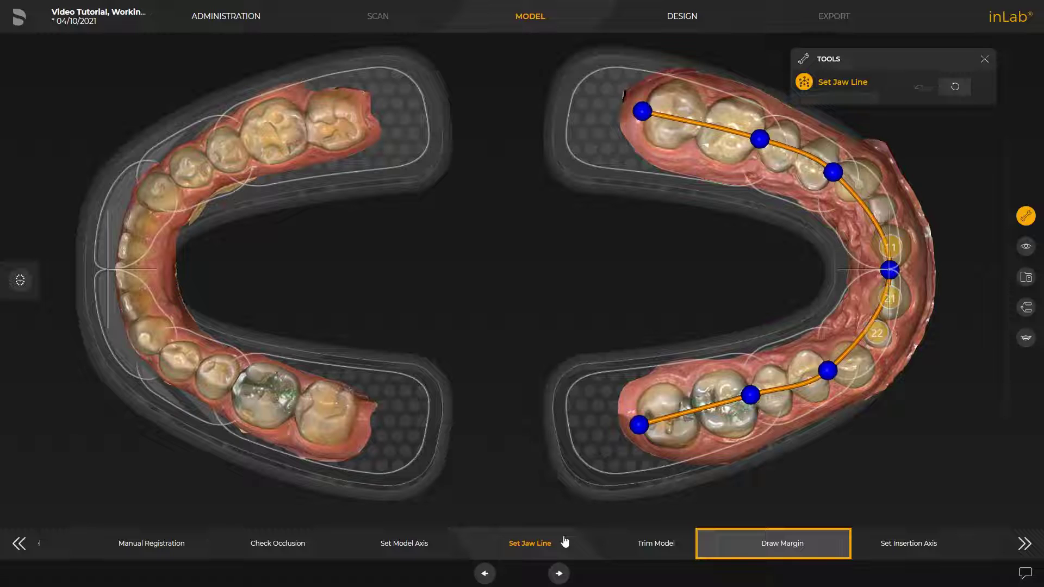
- Draw the margin line around tooth 11, set the insertion axis and start Create Model
click(791, 544)
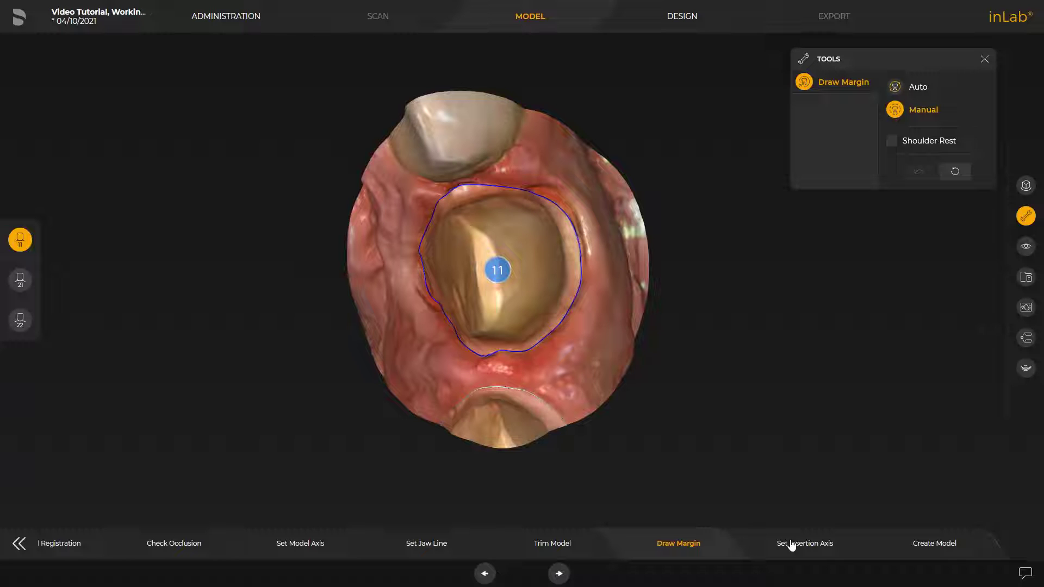
click(792, 543)
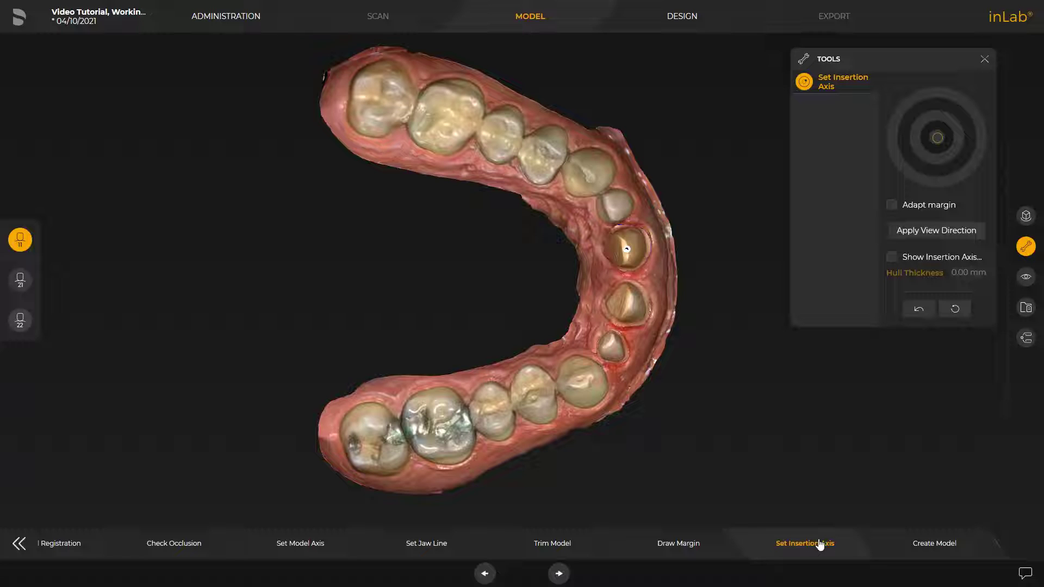
click(931, 543)
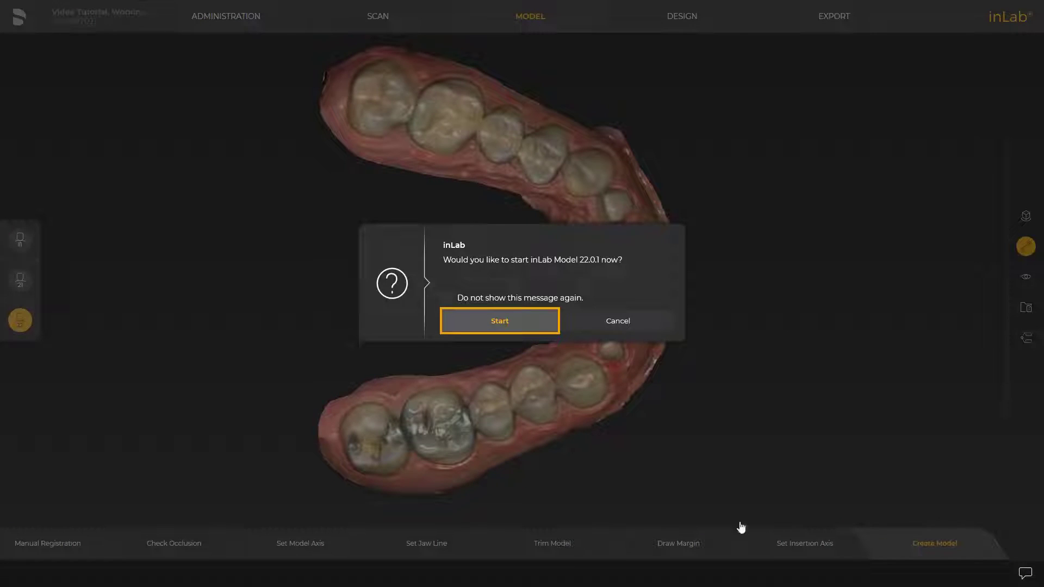
- Launch inLab Model with both jaw scans, check the database paths, and save the case
click(518, 323)
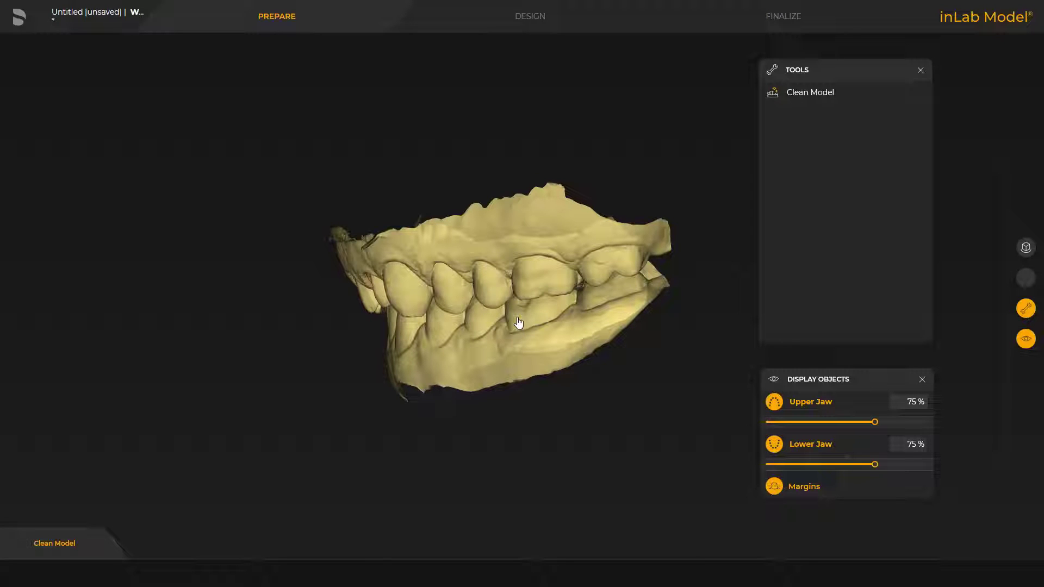
click(20, 18)
click(47, 173)
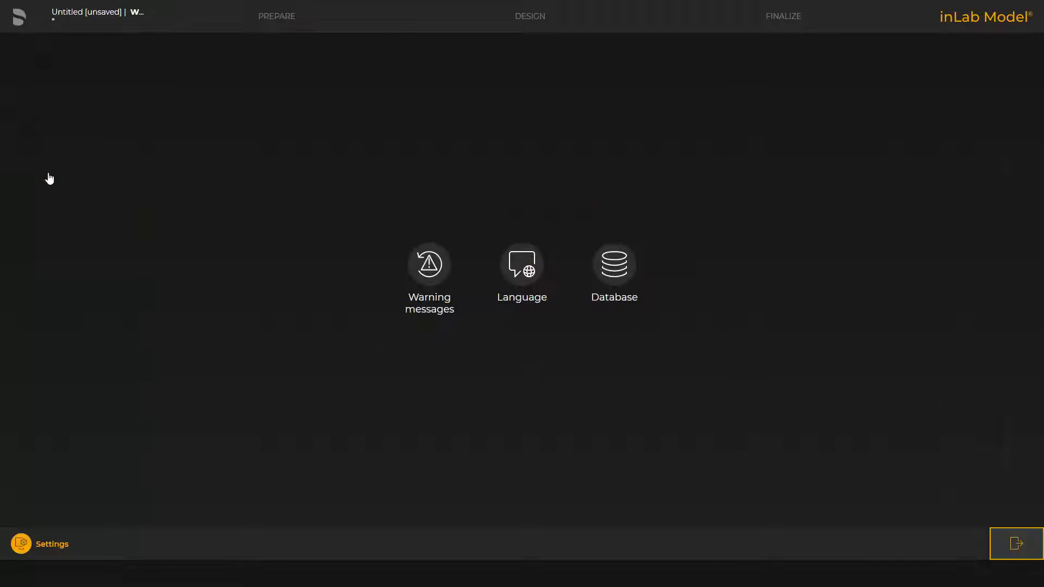
click(606, 264)
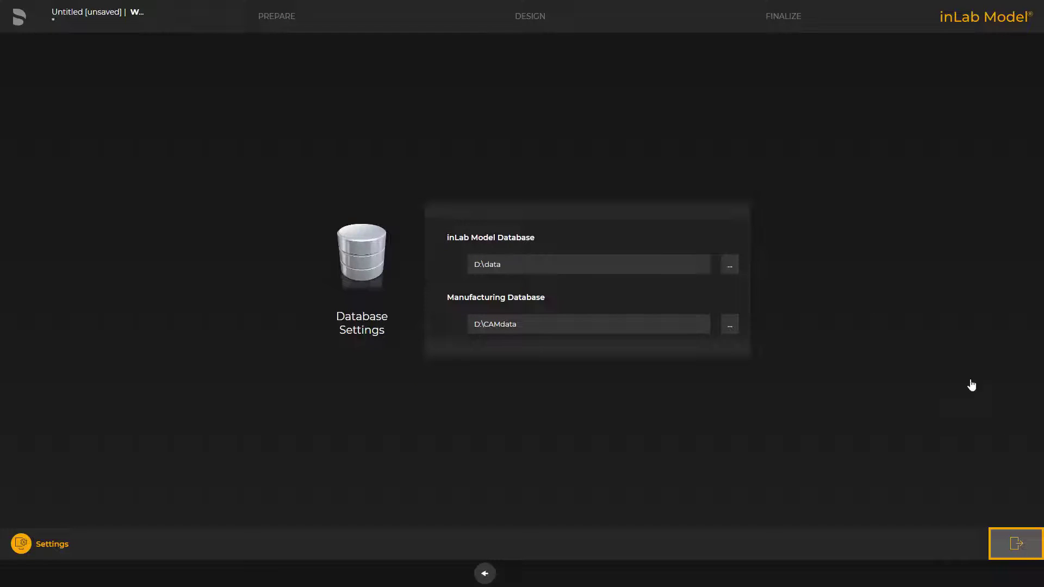
click(1016, 541)
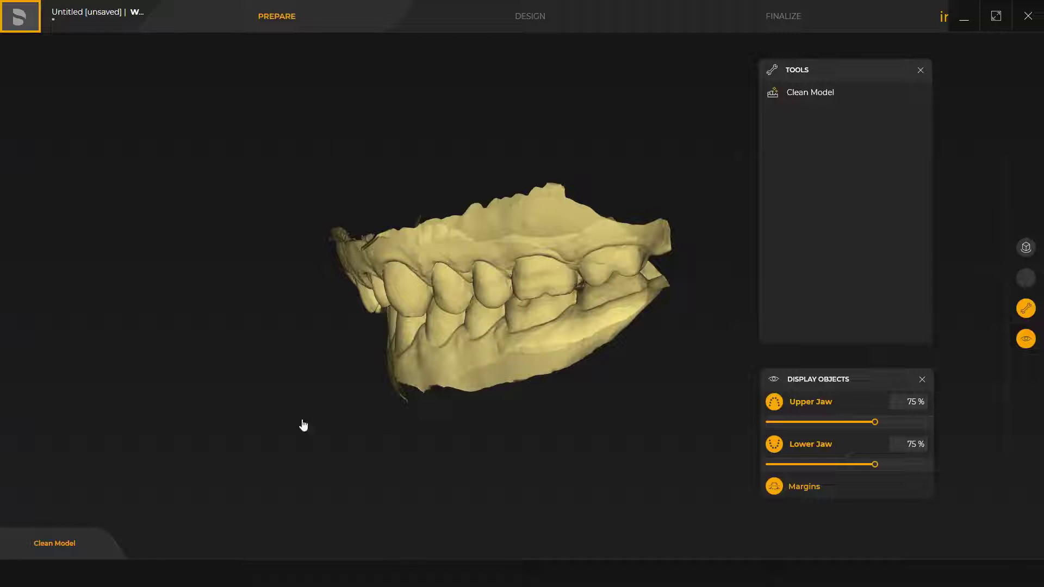
click(20, 19)
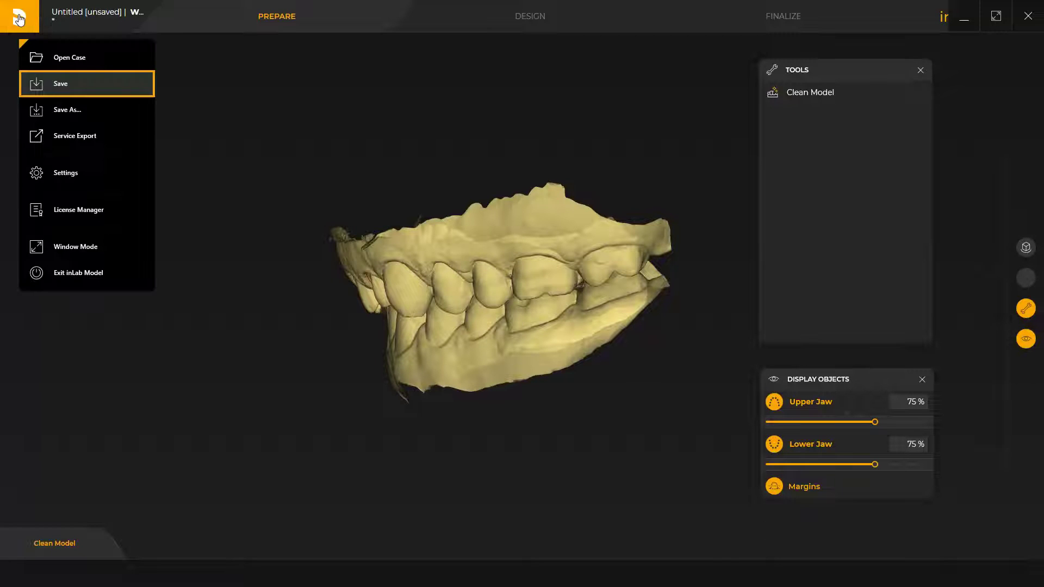
click(60, 85)
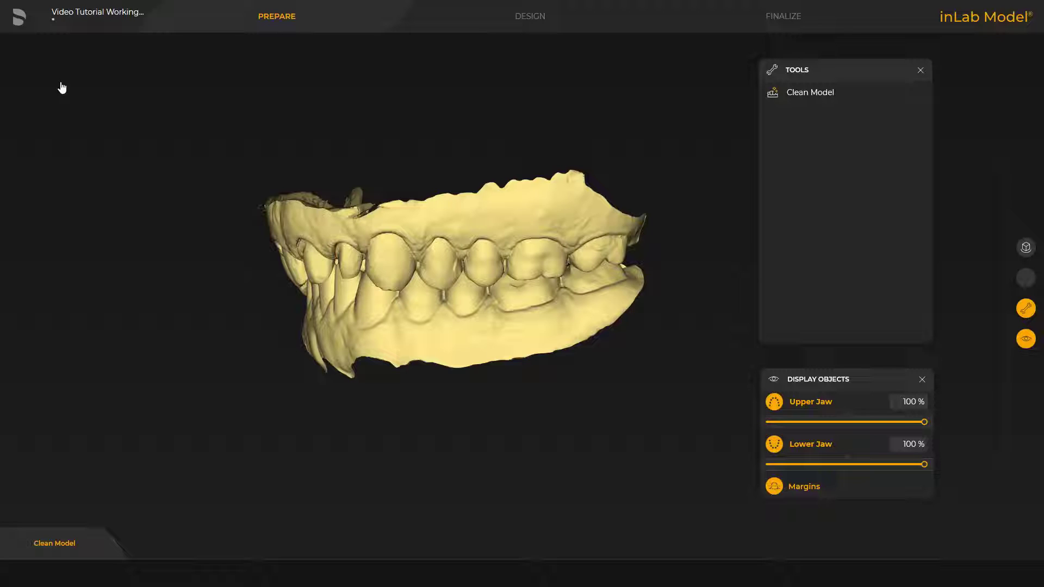
- Draw a closed base cut line around the upper jaw model in Clean Model
click(792, 94)
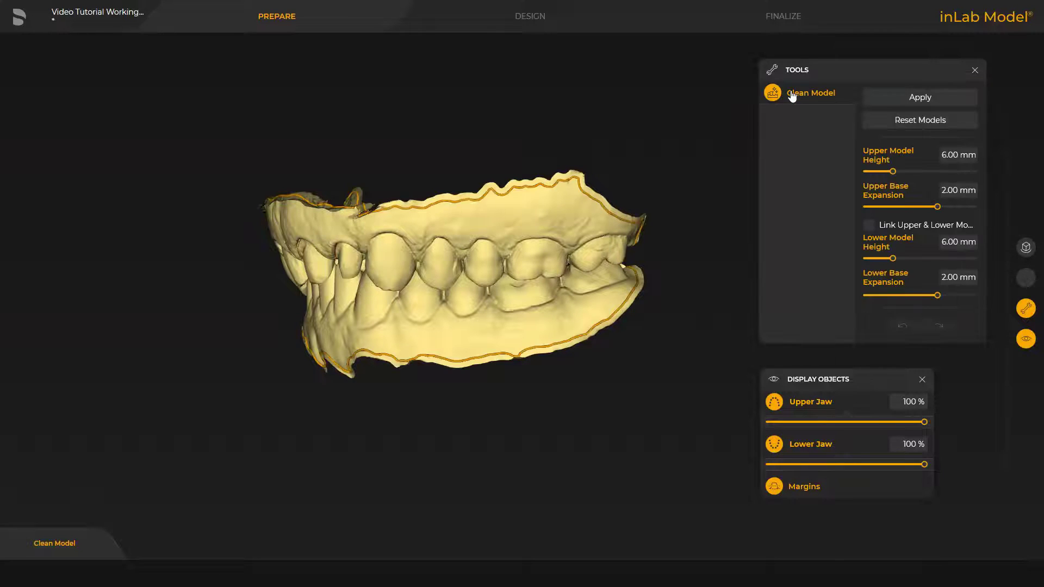
click(774, 444)
right_drag(288, 220, 323, 220)
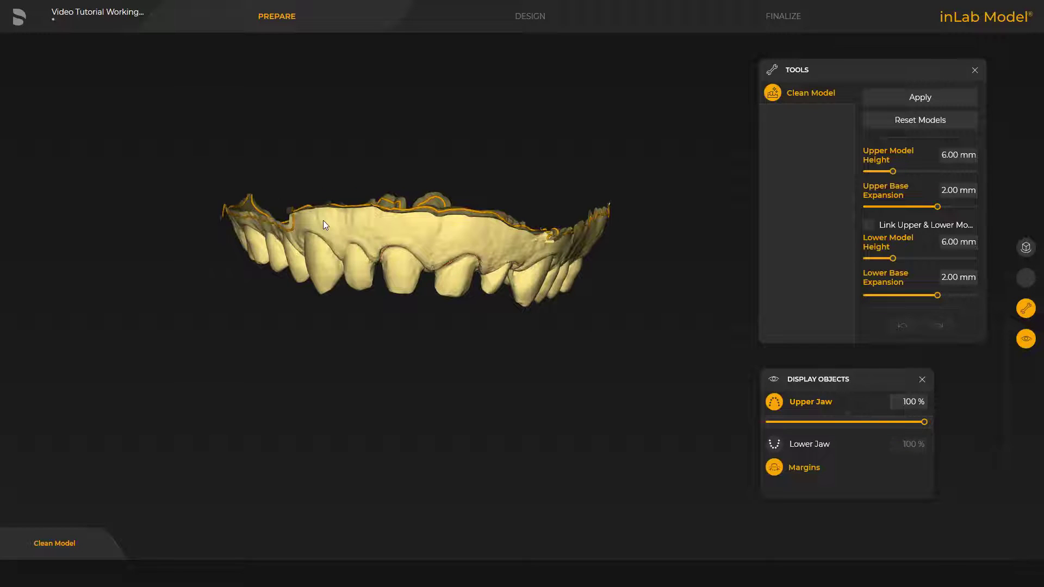
scroll(368, 236, up, 2)
scroll(369, 237, up, 1)
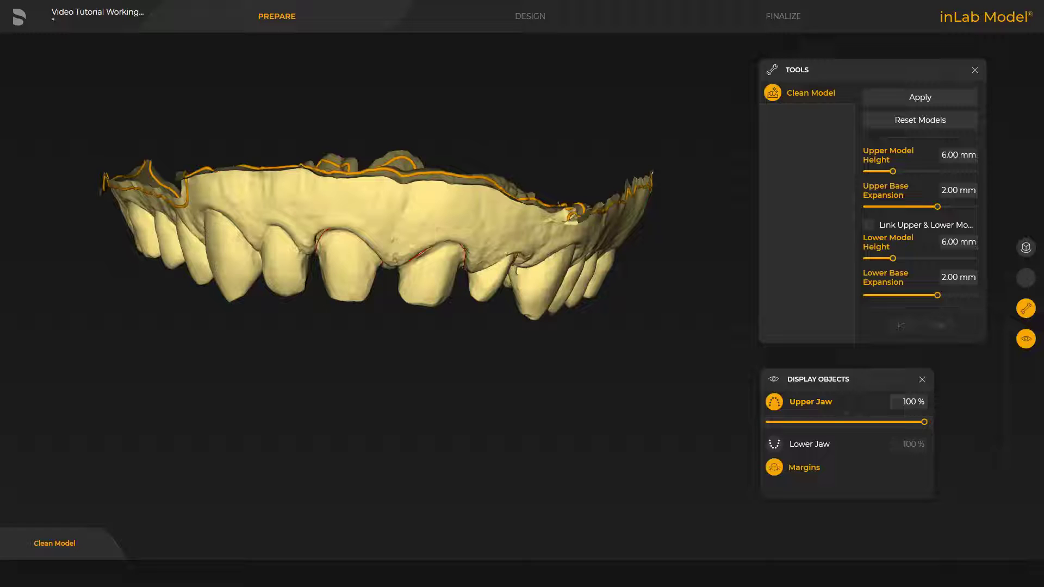
click(188, 202)
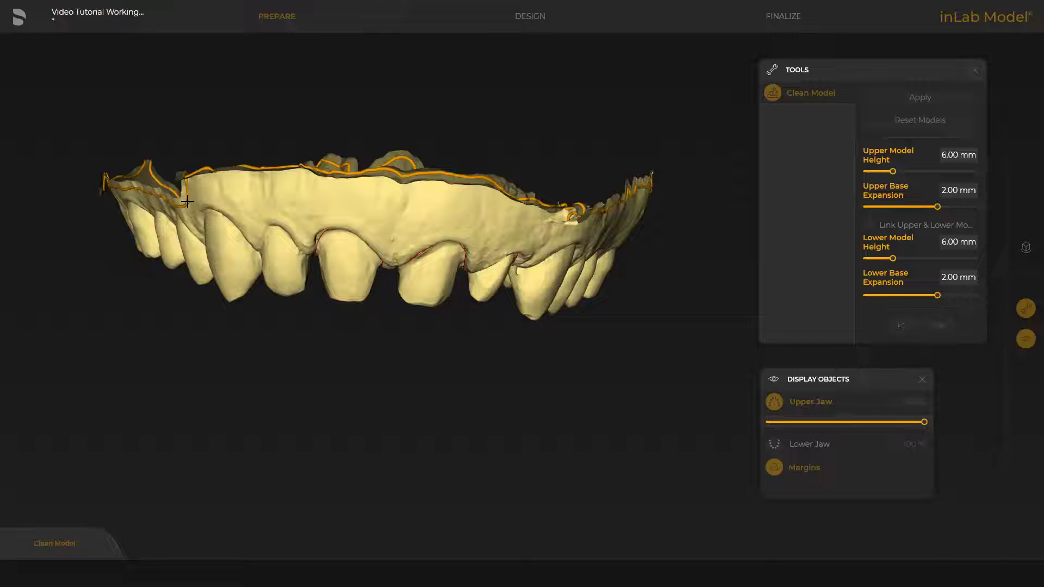
mouse_move(187, 202)
mouse_down()
mouse_move(237, 186)
mouse_move(451, 195)
mouse_up()
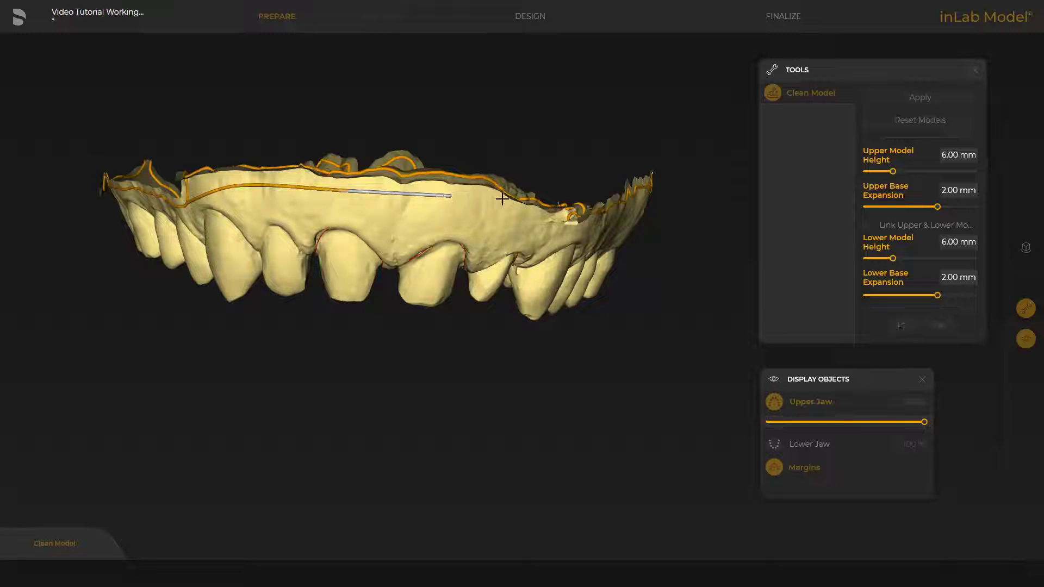
middle_drag(567, 231, 294, 366)
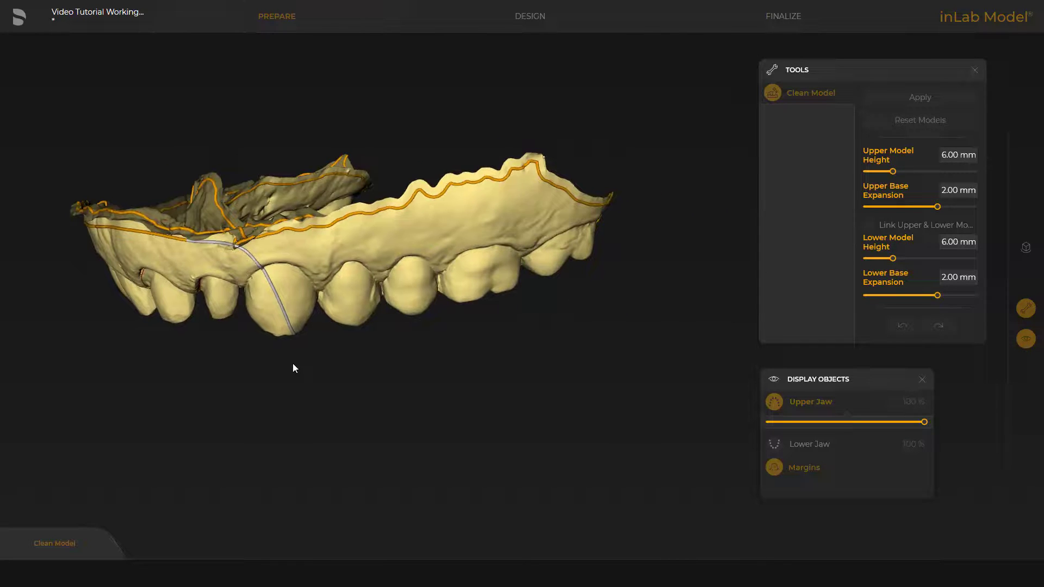
click(268, 247)
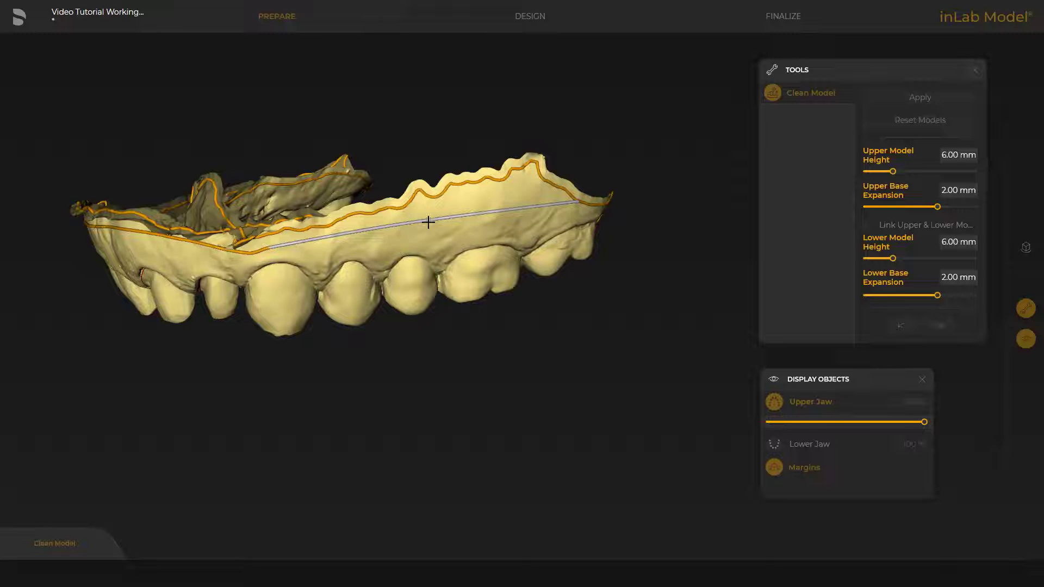
click(577, 201)
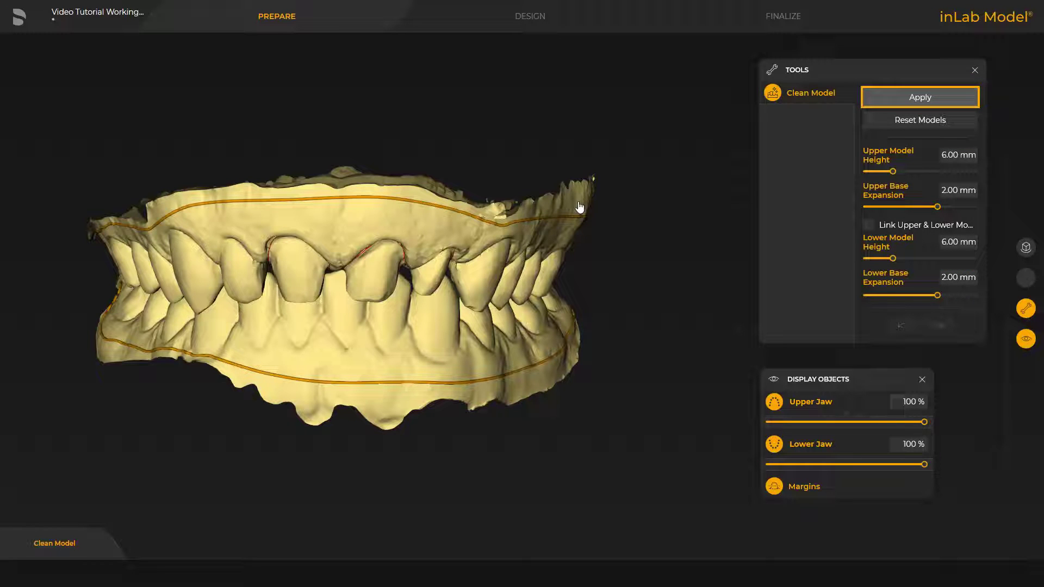
- Trim both jaws to flat 6.00 mm bases and advance to the Design stage
click(919, 98)
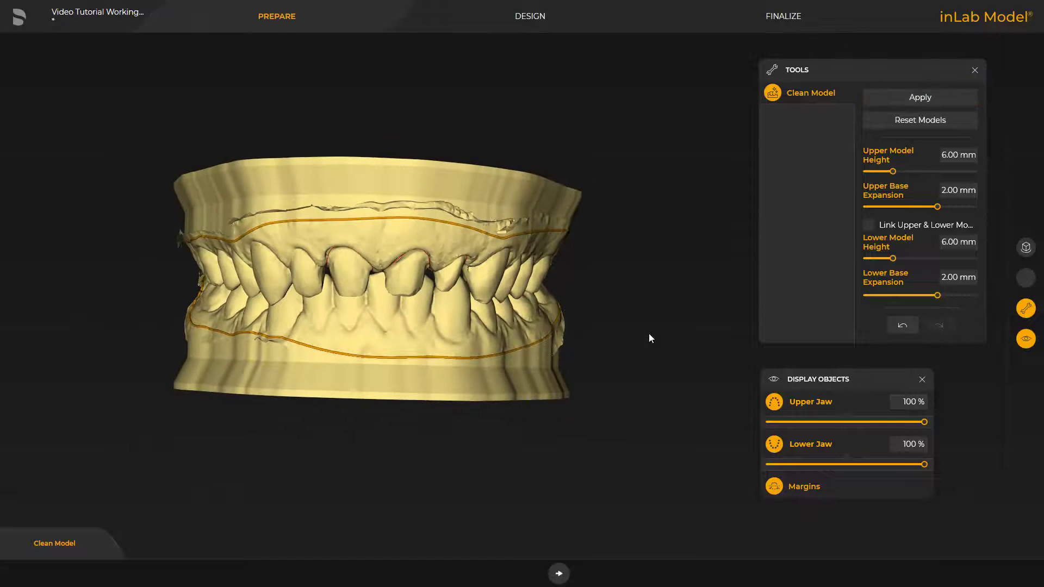
middle_drag(647, 333, 399, 468)
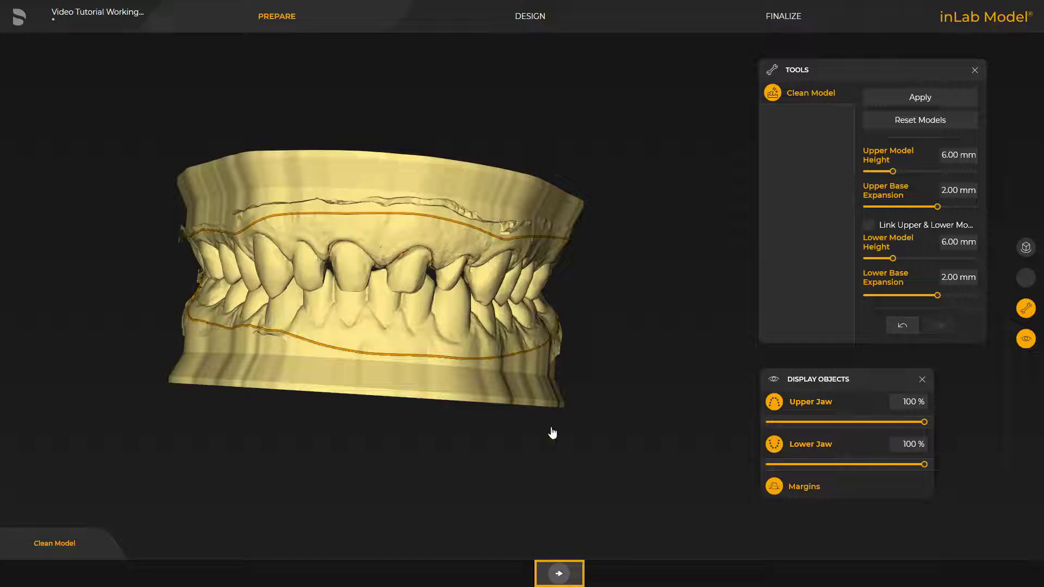
click(559, 573)
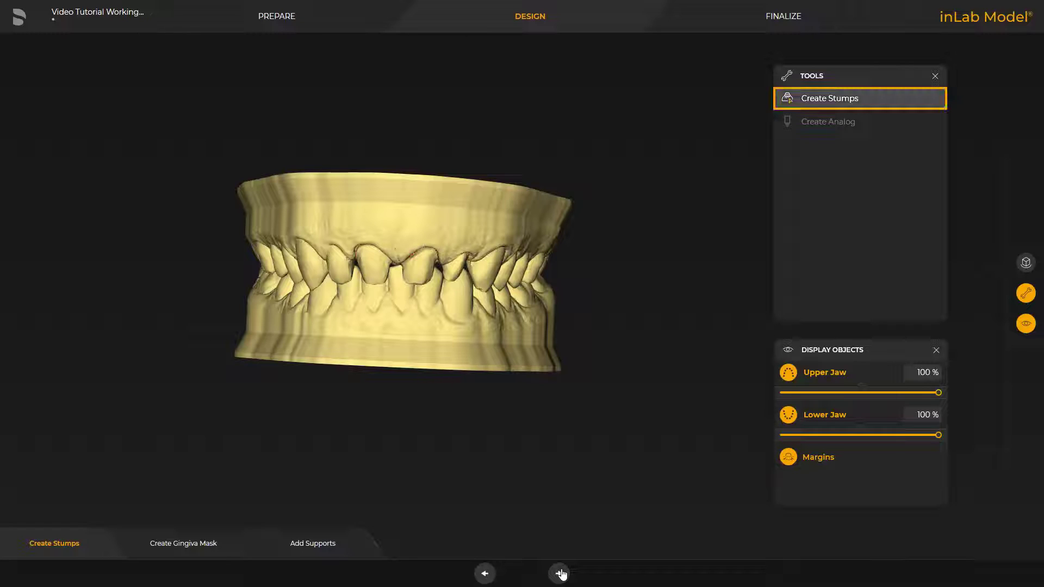
- Create removable dies for the three prepared teeth with 0.10 mm spacer and 0.75 mm ditch
click(787, 100)
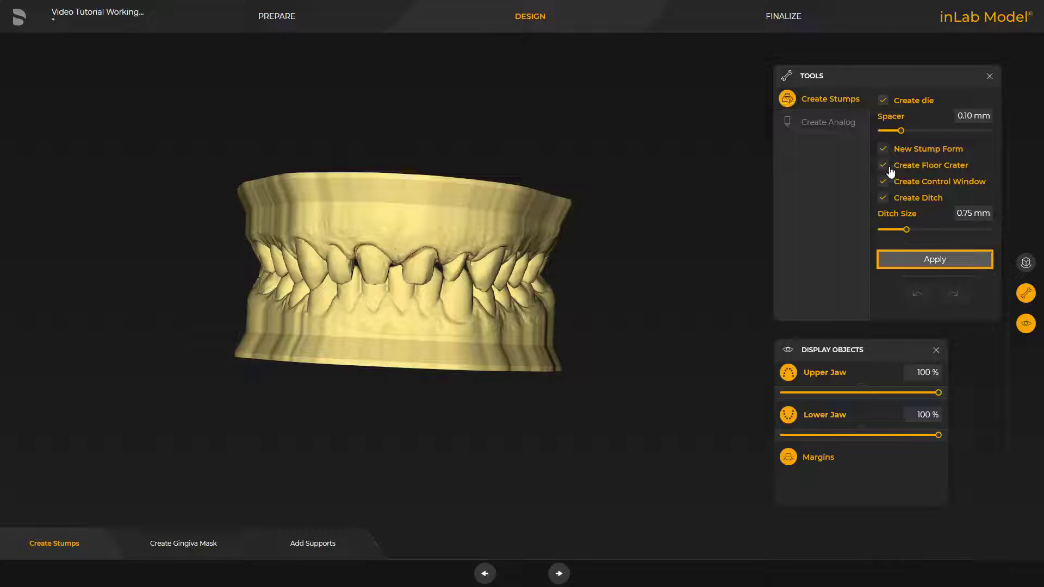
click(903, 260)
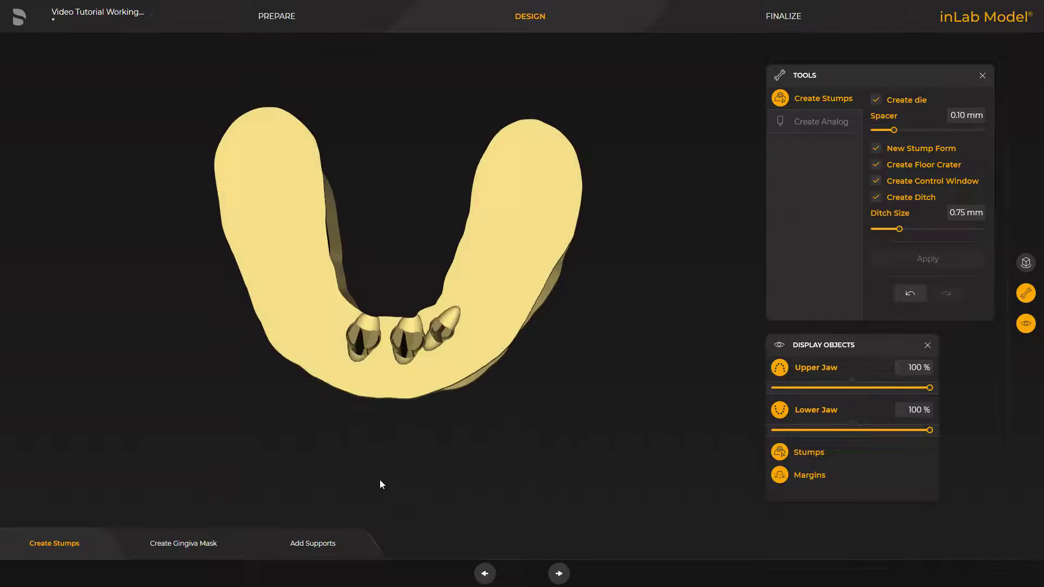
drag(379, 498, 398, 383)
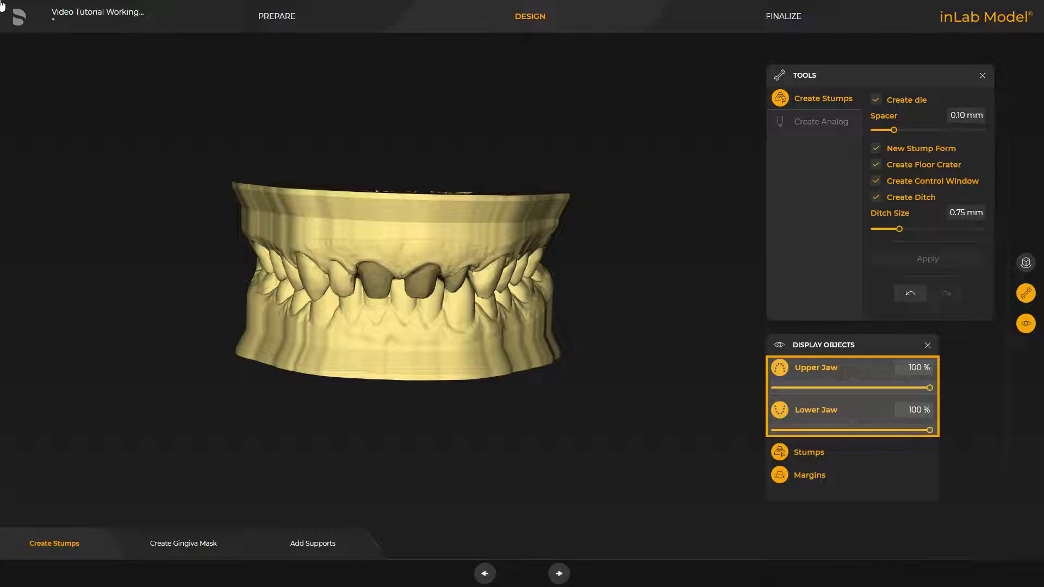
- Hide both jaws to inspect the dies alone, then show both jaws again
click(780, 369)
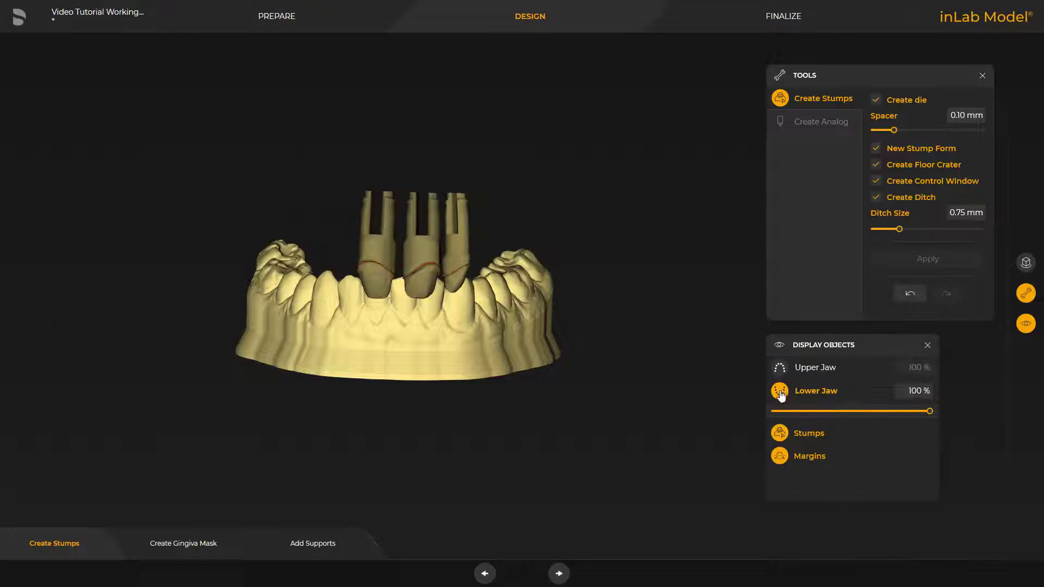
click(779, 391)
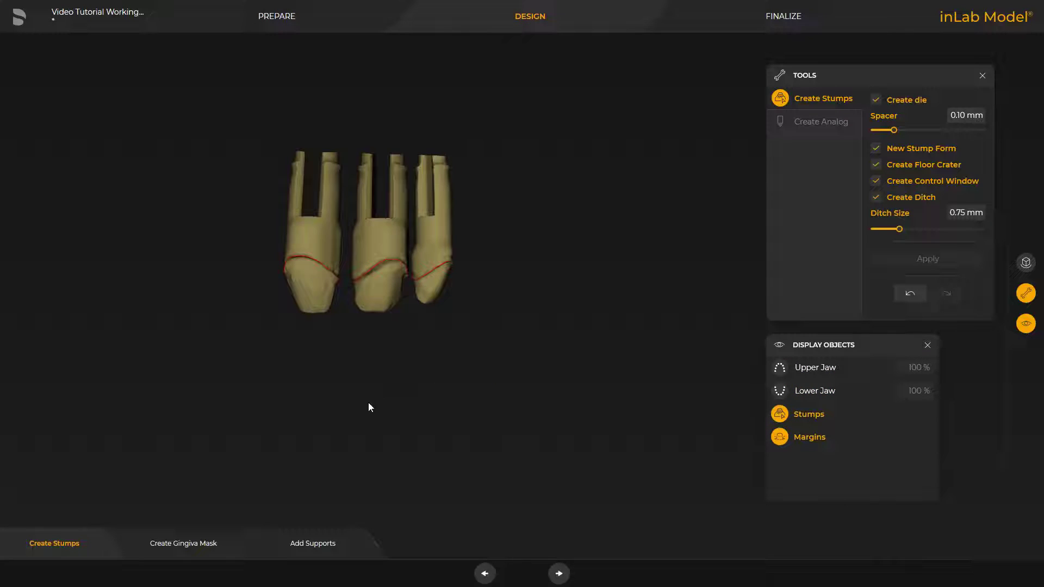
right_drag(368, 405, 343, 432)
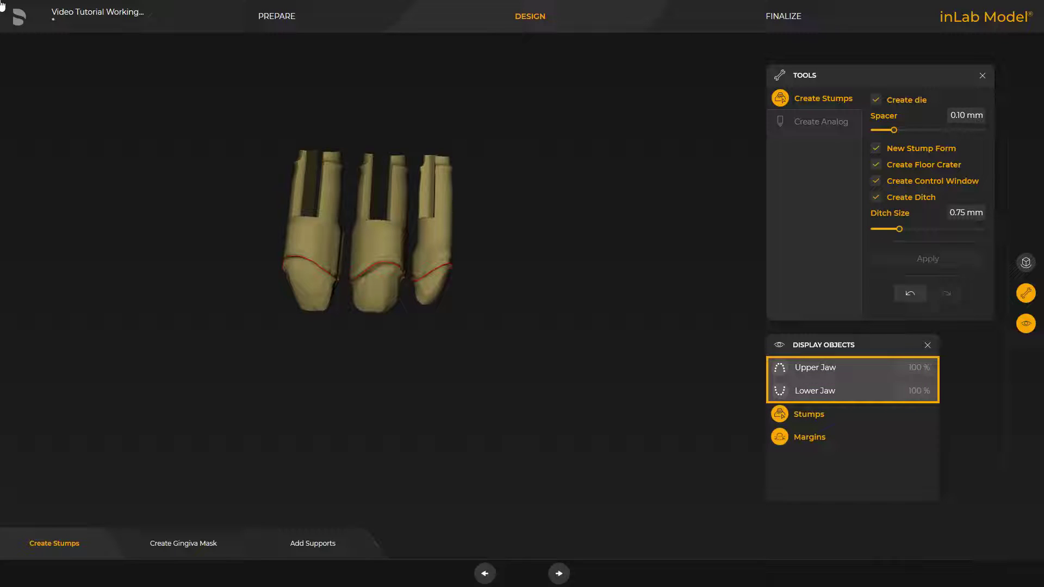
click(780, 372)
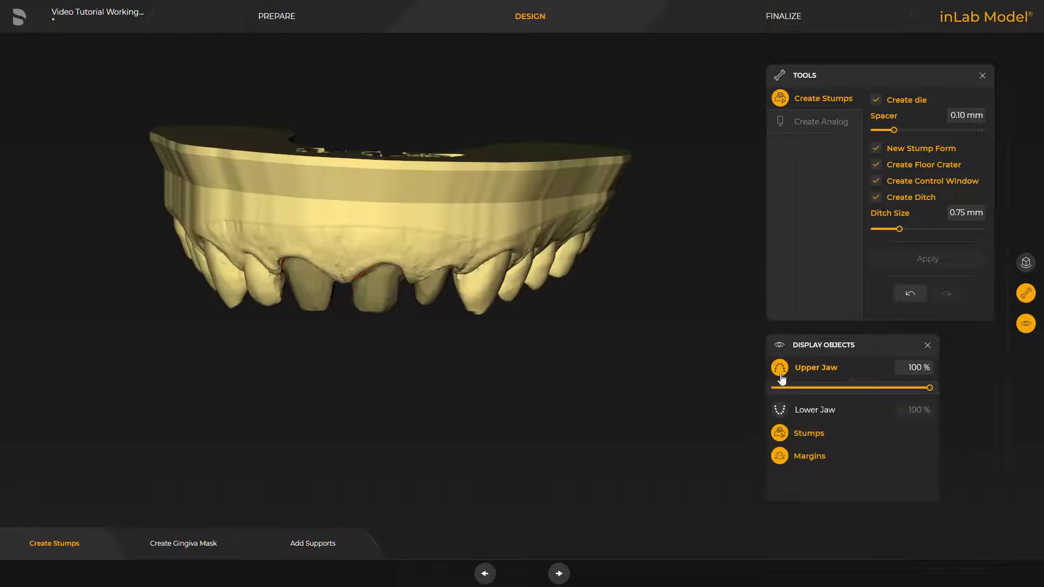
click(780, 409)
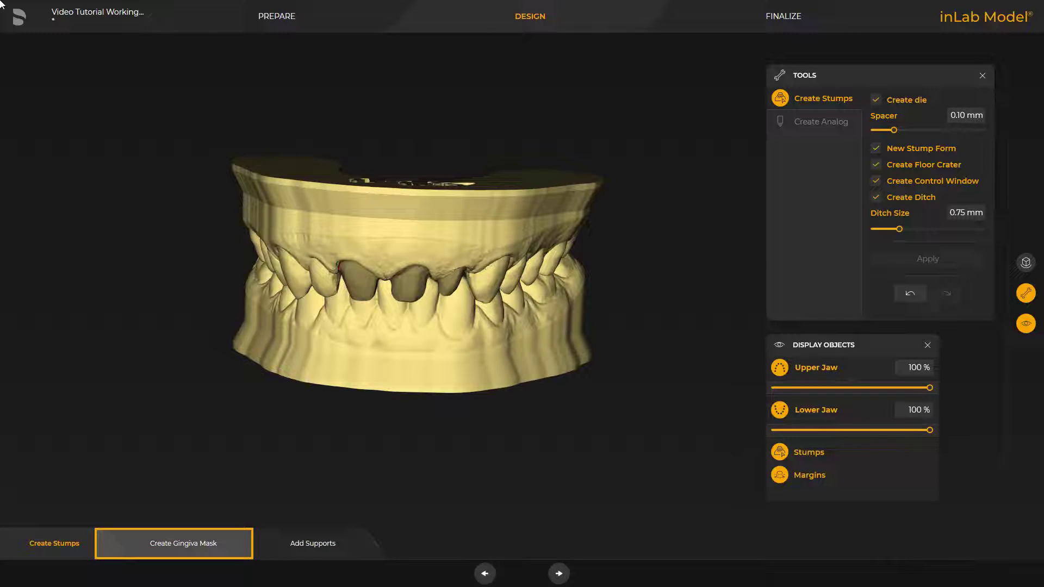
- Create a pink gingiva mask around the three upper-jaw dies and show the lower jaw again
click(183, 541)
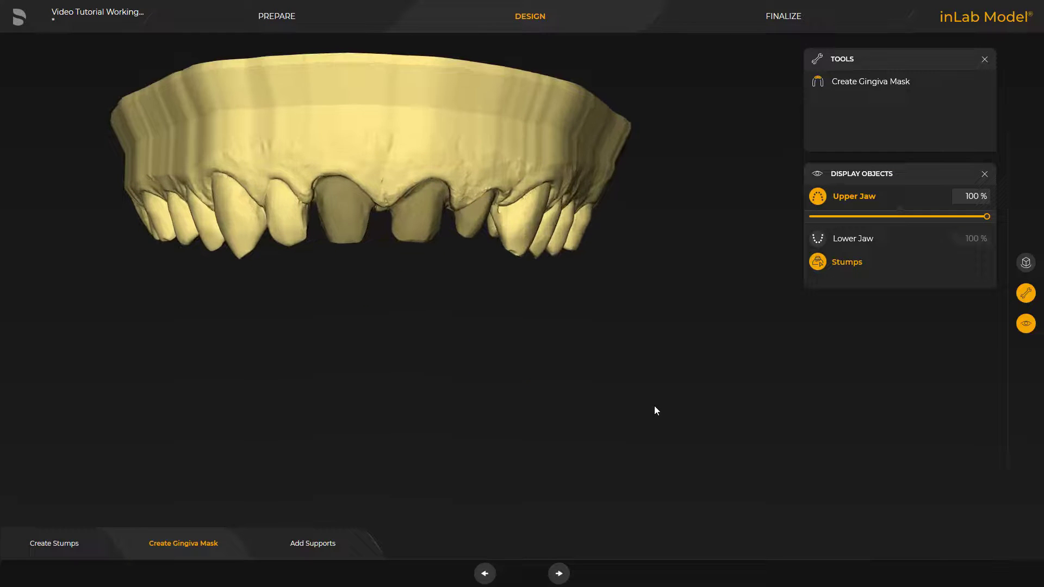
right_drag(351, 306, 361, 371)
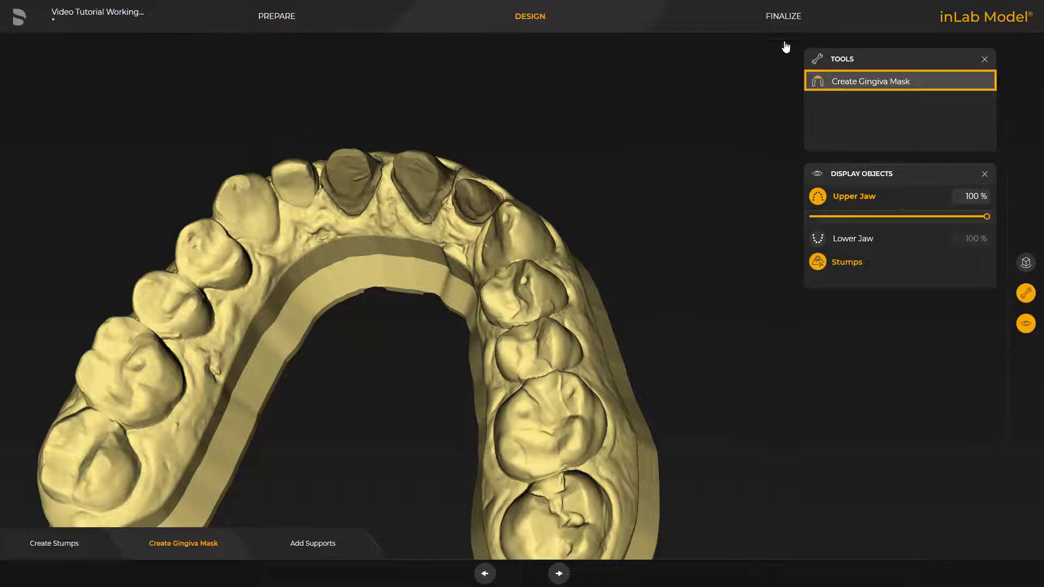
click(844, 80)
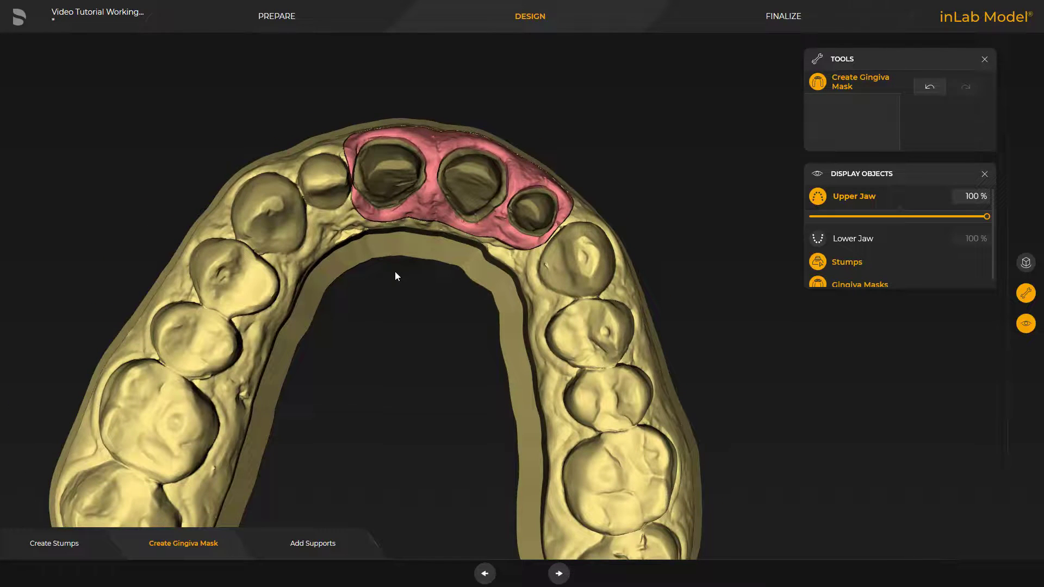
middle_drag(394, 275, 448, 46)
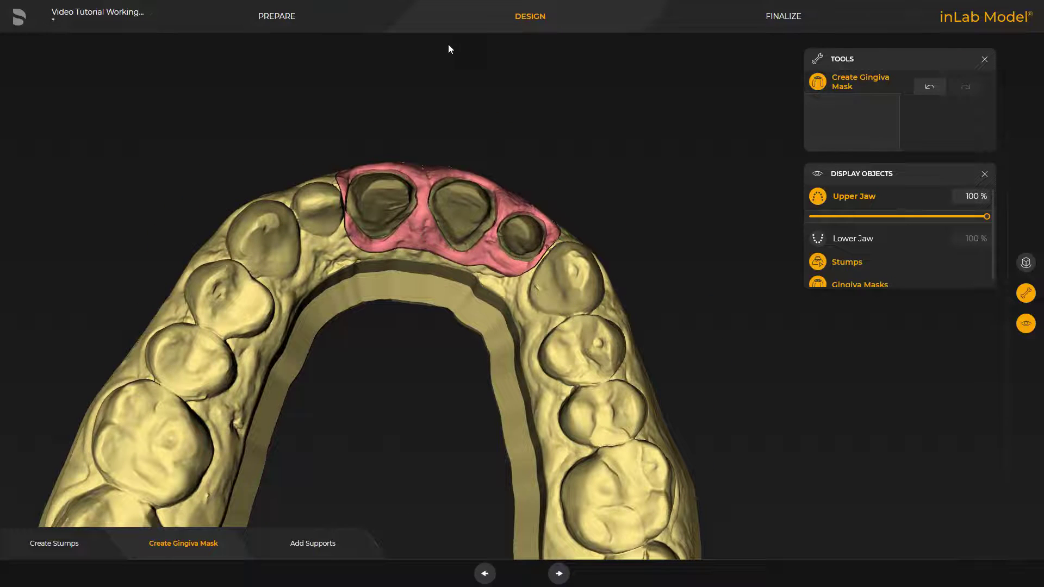
click(817, 82)
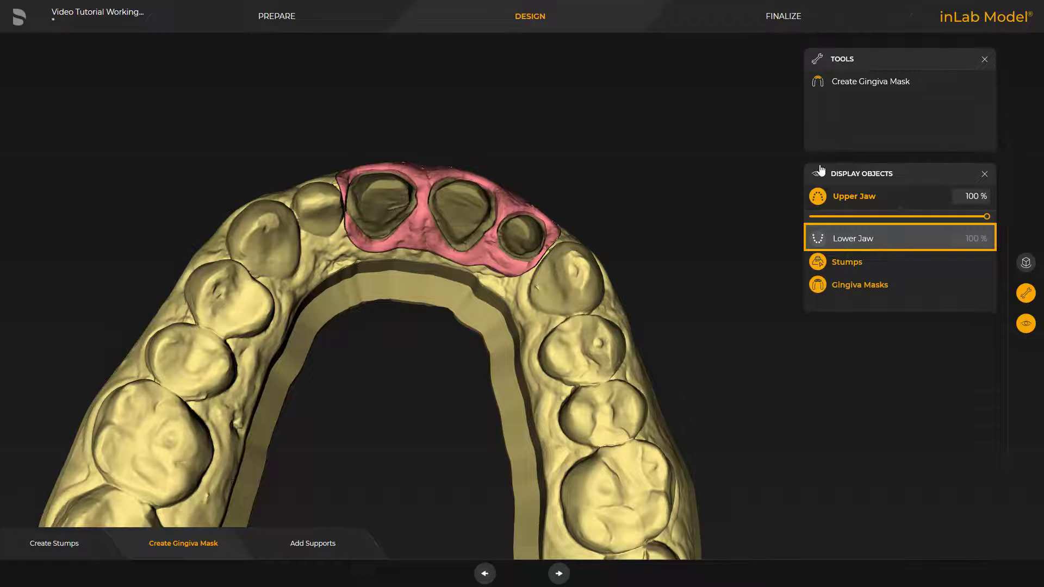
click(817, 238)
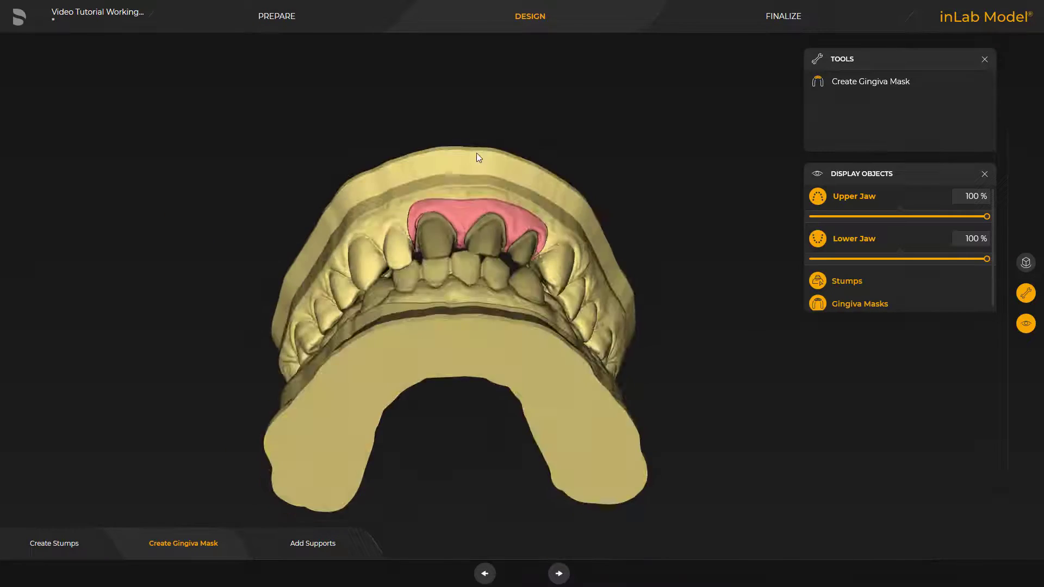
mouse_move(470, 221)
mouse_down()
mouse_move(484, 217)
mouse_move(473, 214)
mouse_move(473, 309)
mouse_move(475, 208)
mouse_up()
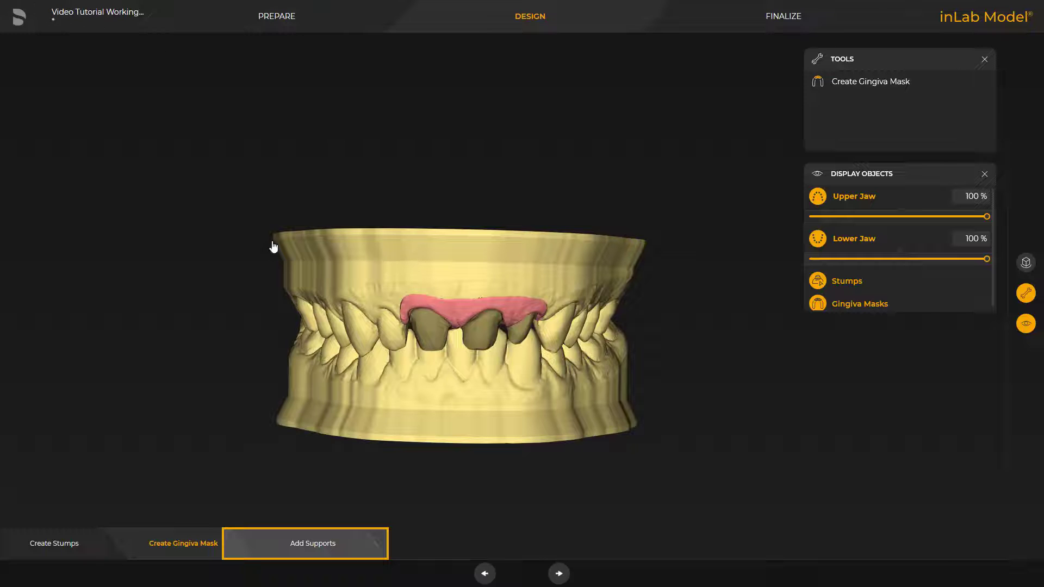
- Place three support struts joining the jaws at the right, left and front centre
click(308, 546)
drag(356, 310, 331, 380)
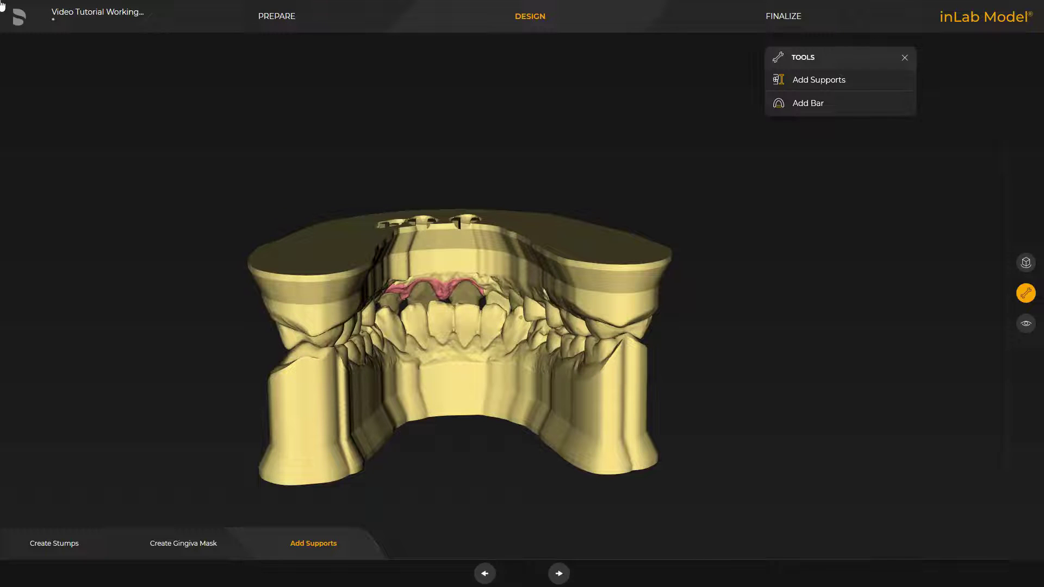
click(797, 80)
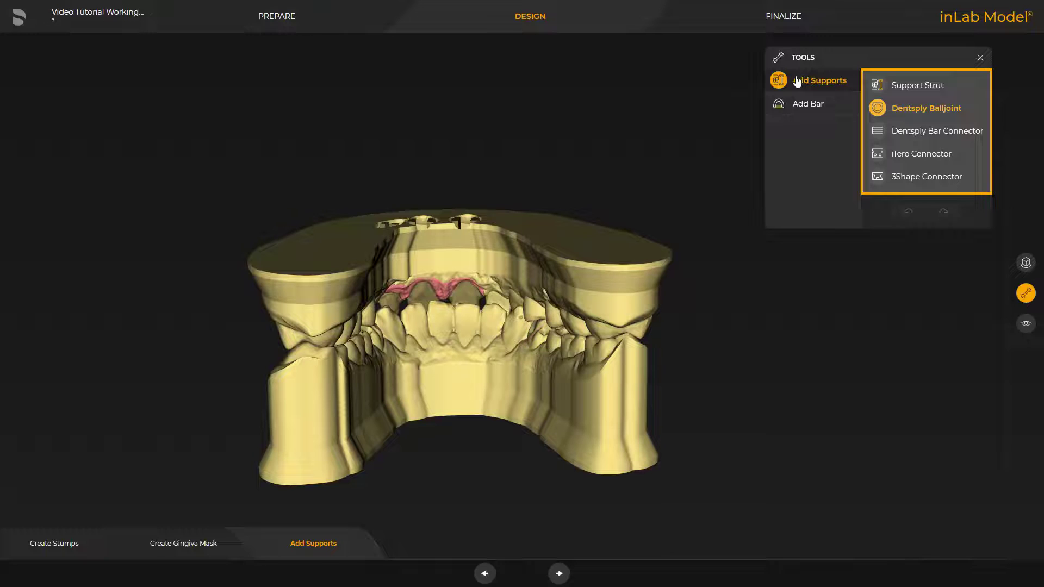
click(878, 84)
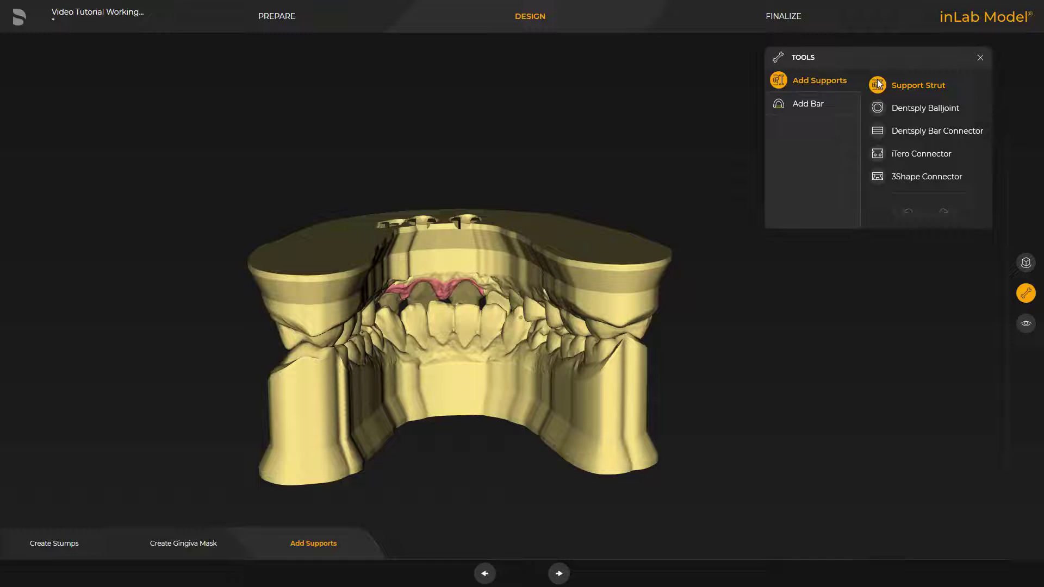
click(633, 393)
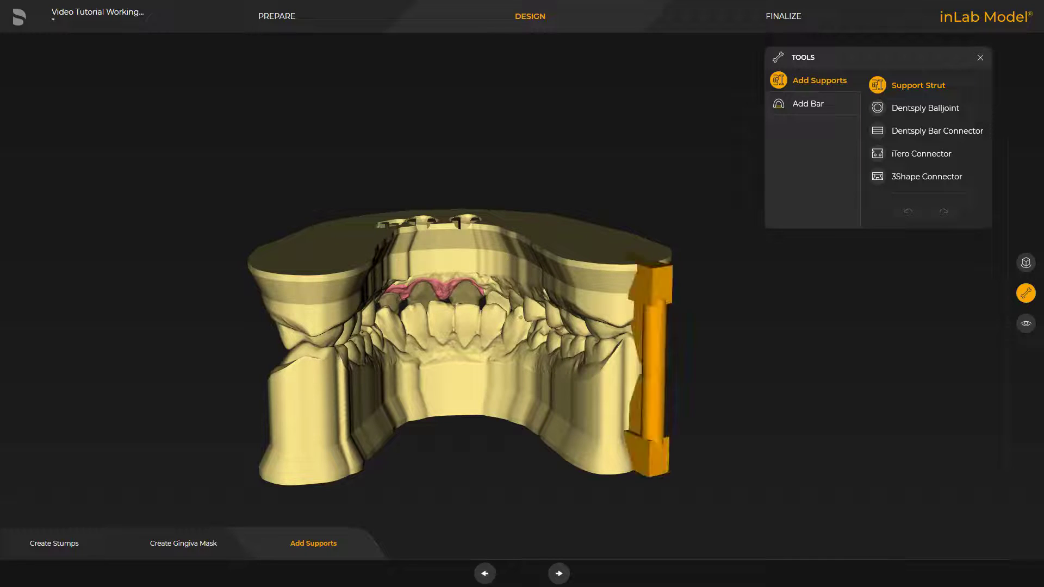
click(291, 422)
click(449, 401)
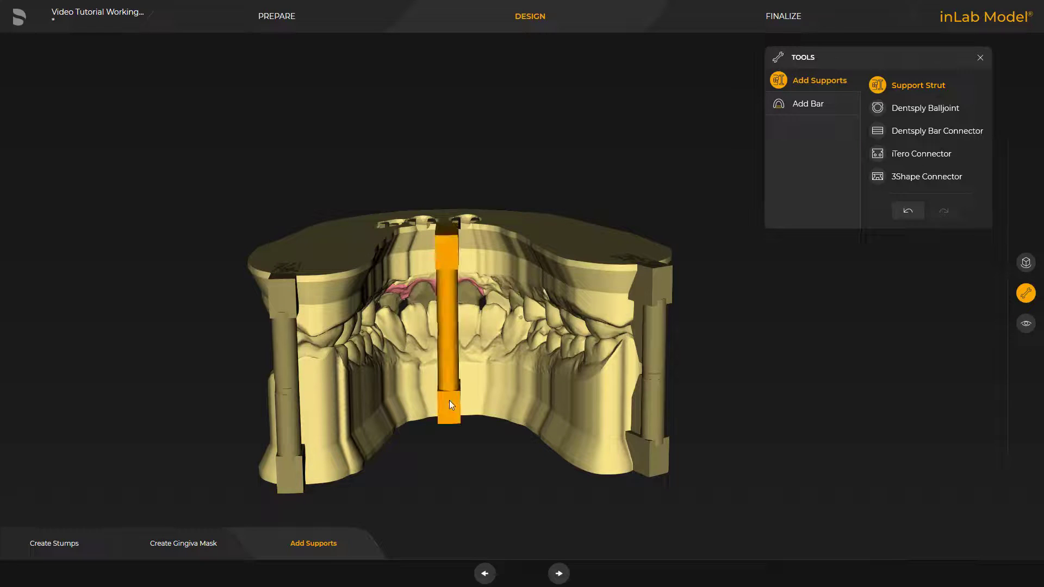
- Reposition the right, left and middle support struts with their move handles
middle_drag(469, 86, 473, 133)
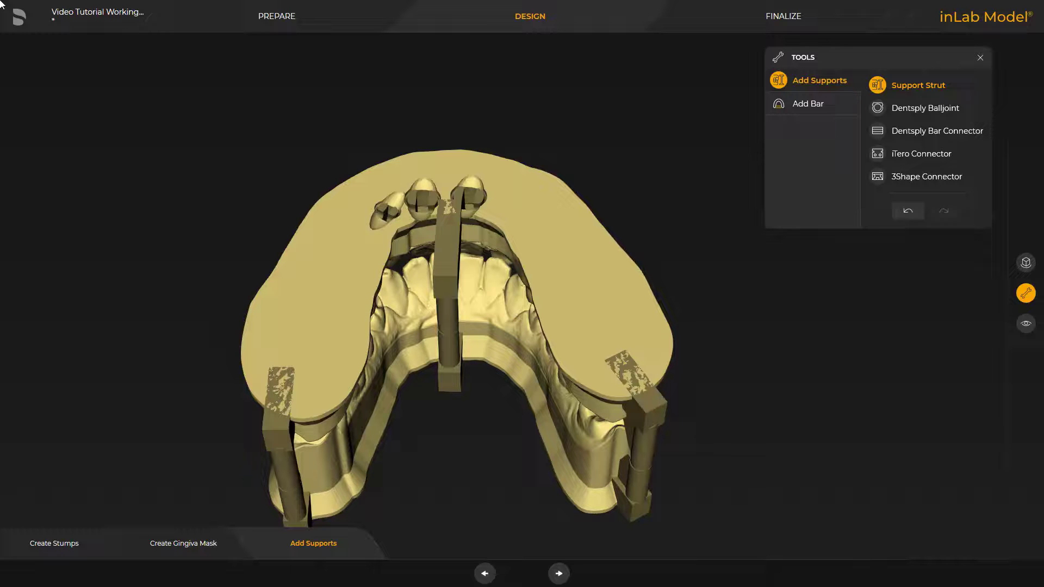
click(650, 418)
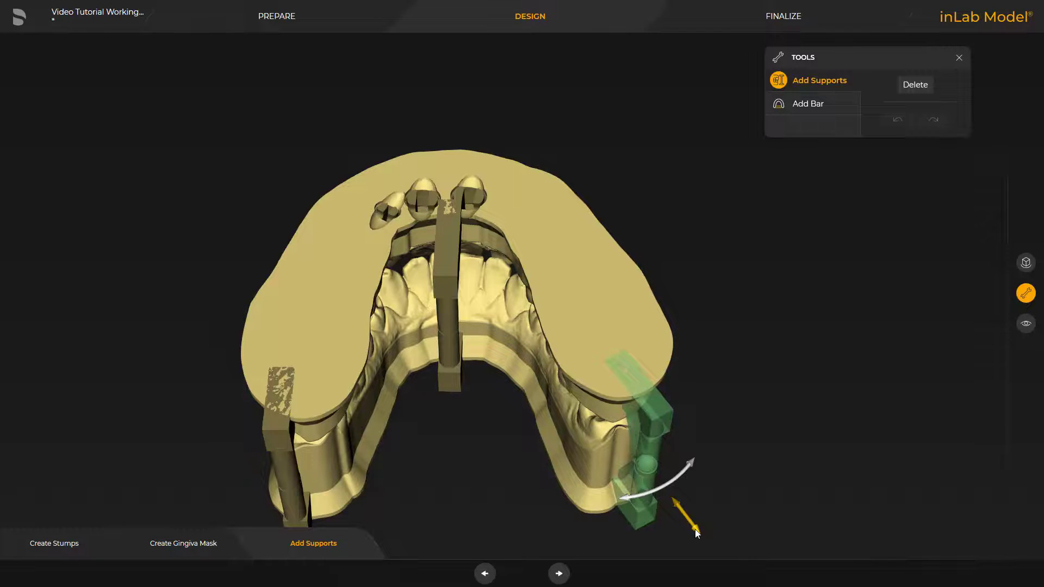
click(694, 529)
click(313, 418)
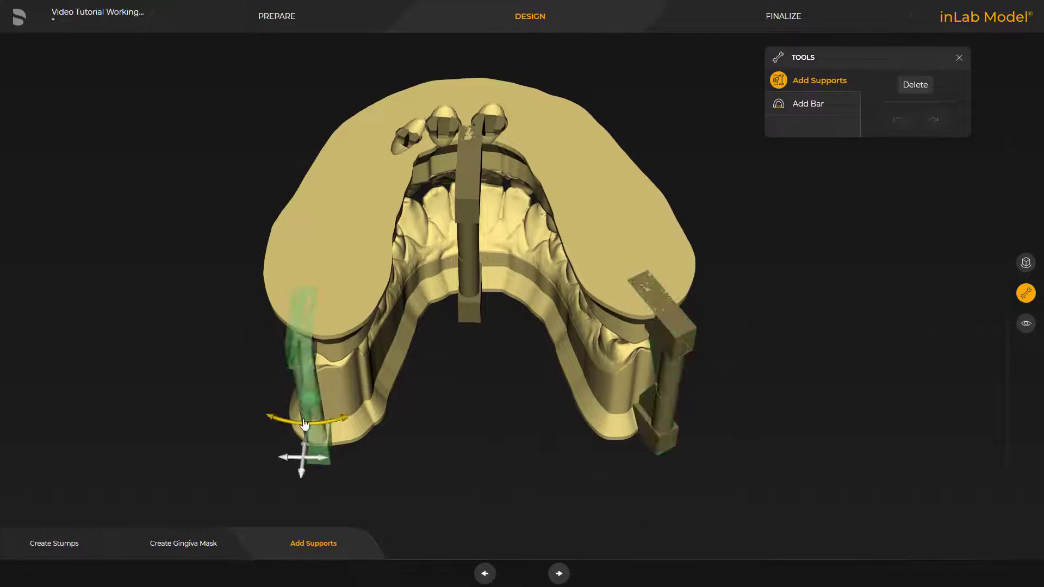
drag(303, 454, 252, 466)
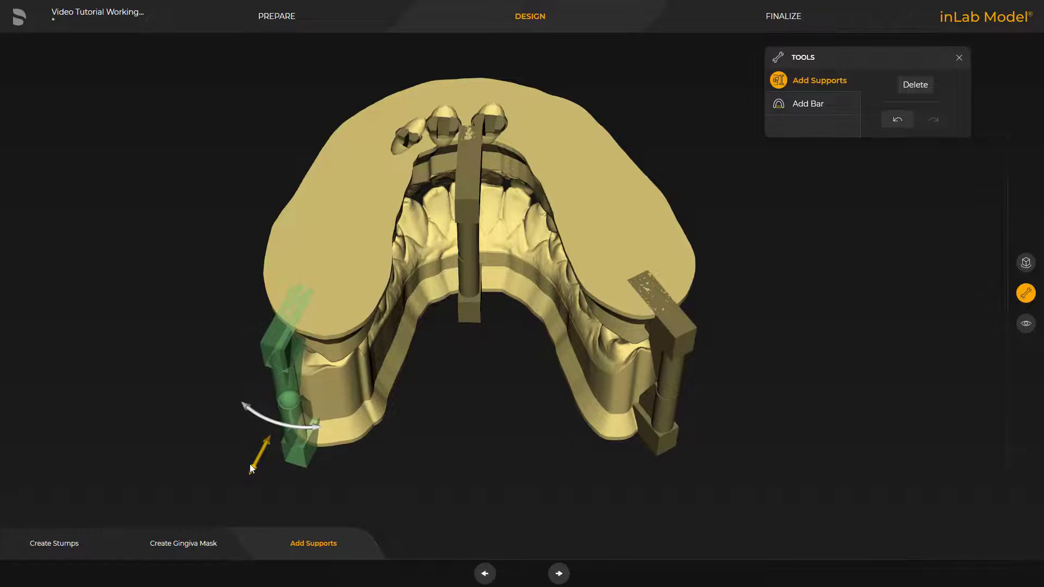
right_drag(246, 467, 455, 226)
click(456, 226)
drag(468, 295, 471, 282)
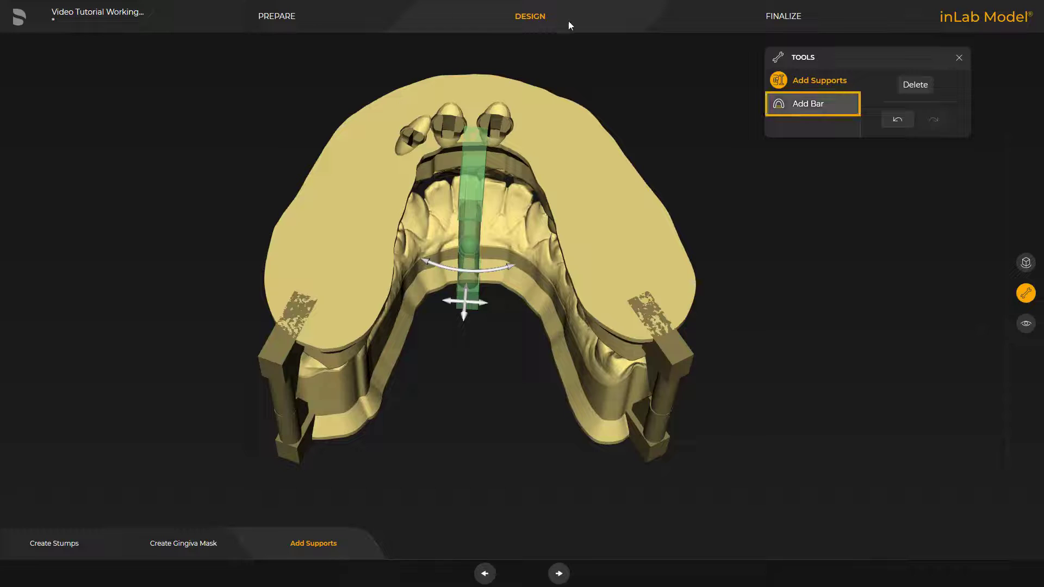
- Add a 4.00 mm wide, 3.00 mm high bar and its opposite across the open arch end
click(795, 103)
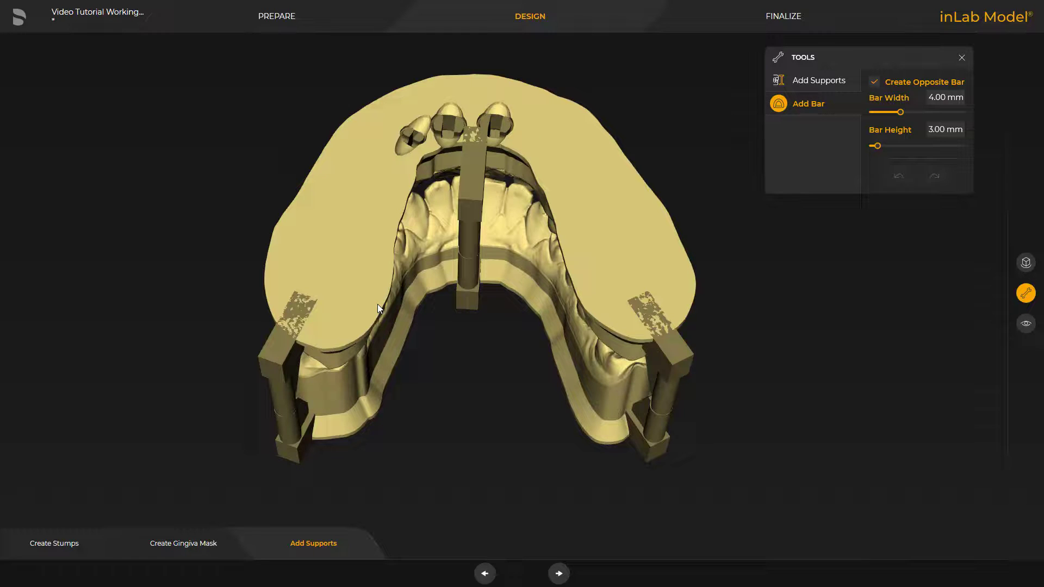
click(596, 315)
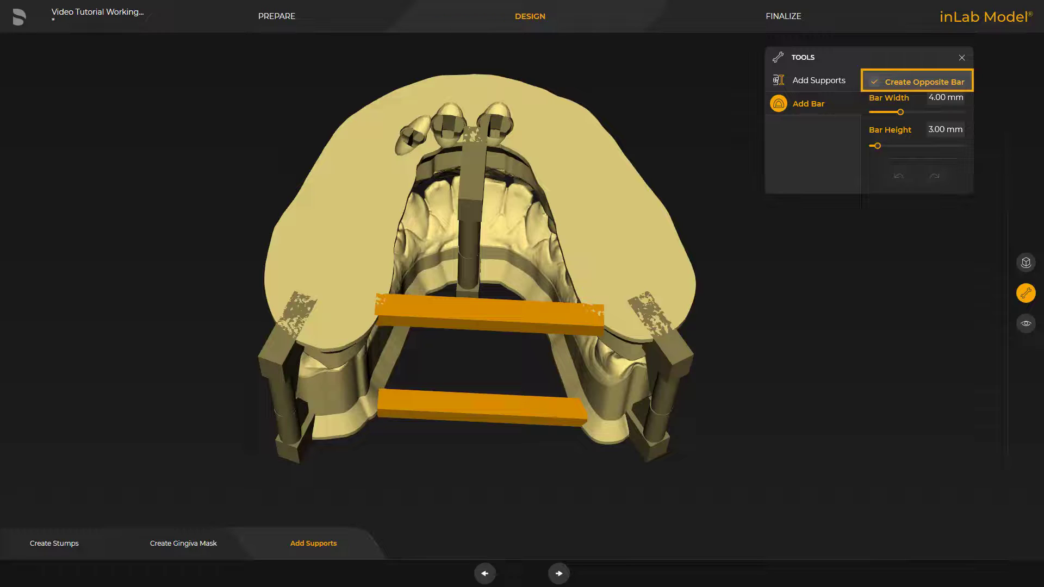
click(597, 319)
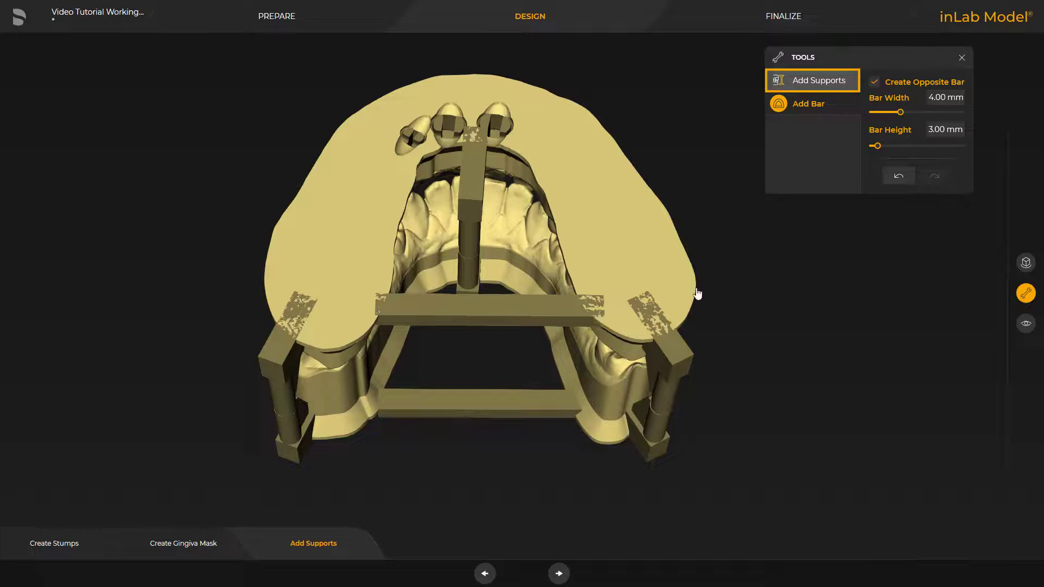
click(778, 82)
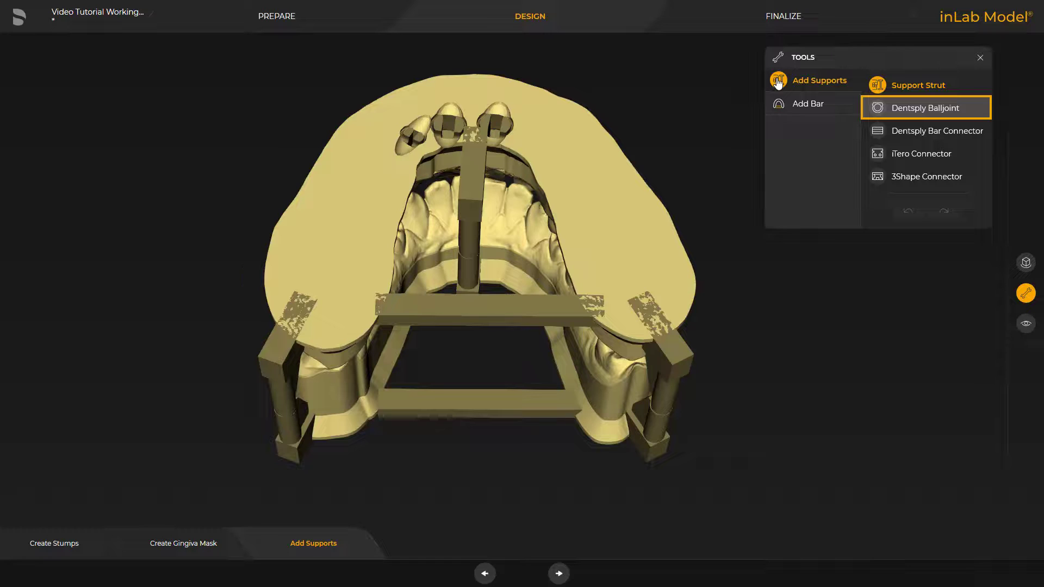
- Place a Dentsply Balljoint at the centre of the rear bar and advance to Finalize
click(900, 111)
right_drag(496, 480, 484, 497)
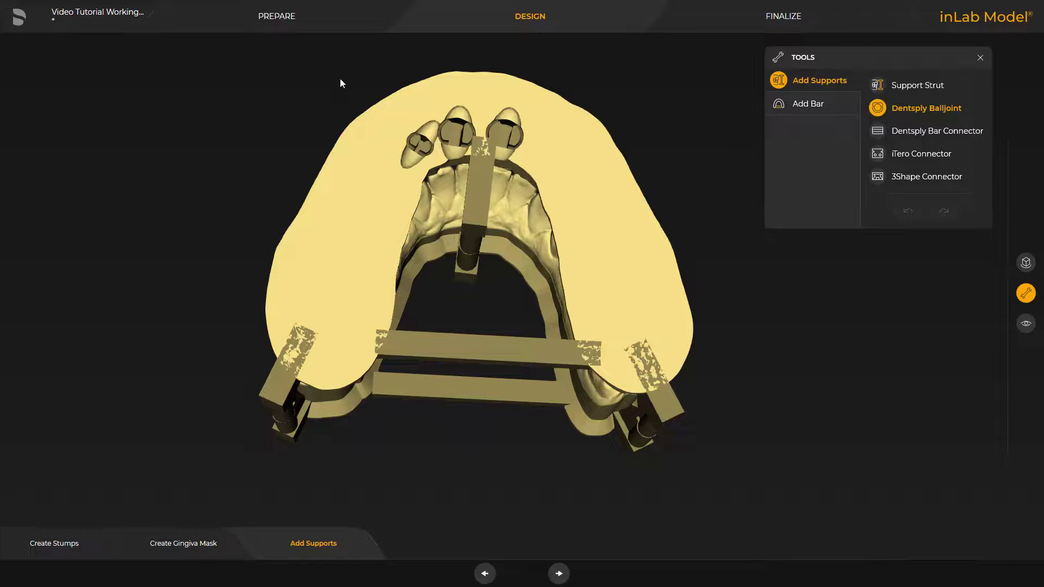
right_drag(476, 366, 485, 509)
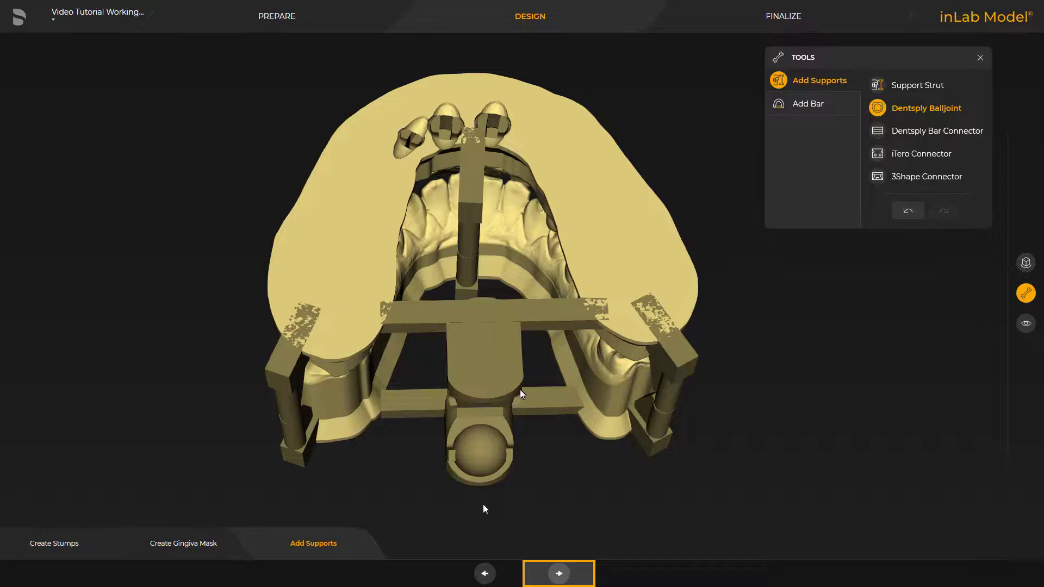
click(559, 573)
middle_drag(732, 367, 308, 456)
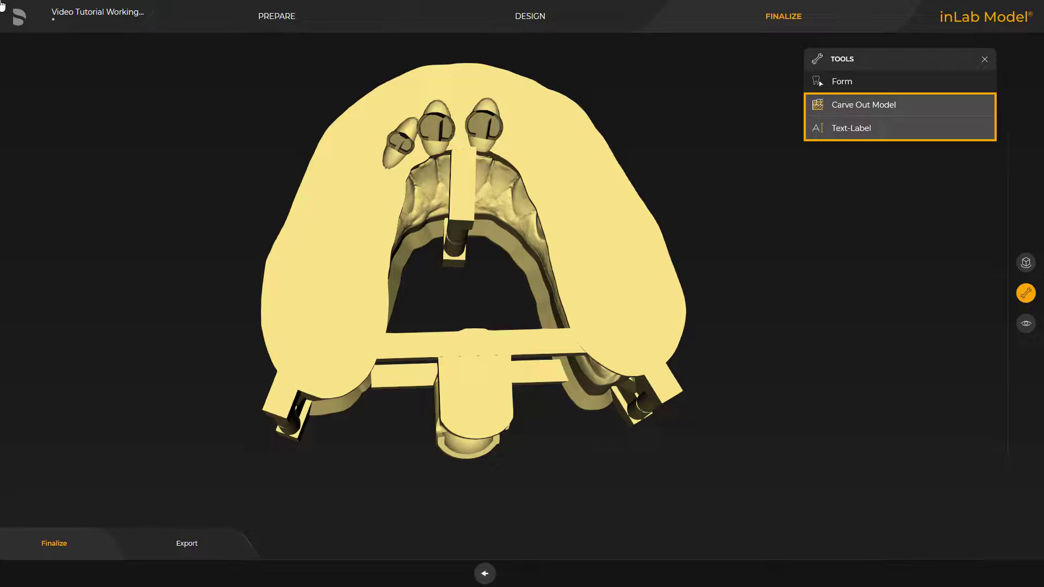
- Carve out the model base with a 3.00 mm wall thickness, leaving hollows on both sides
click(850, 107)
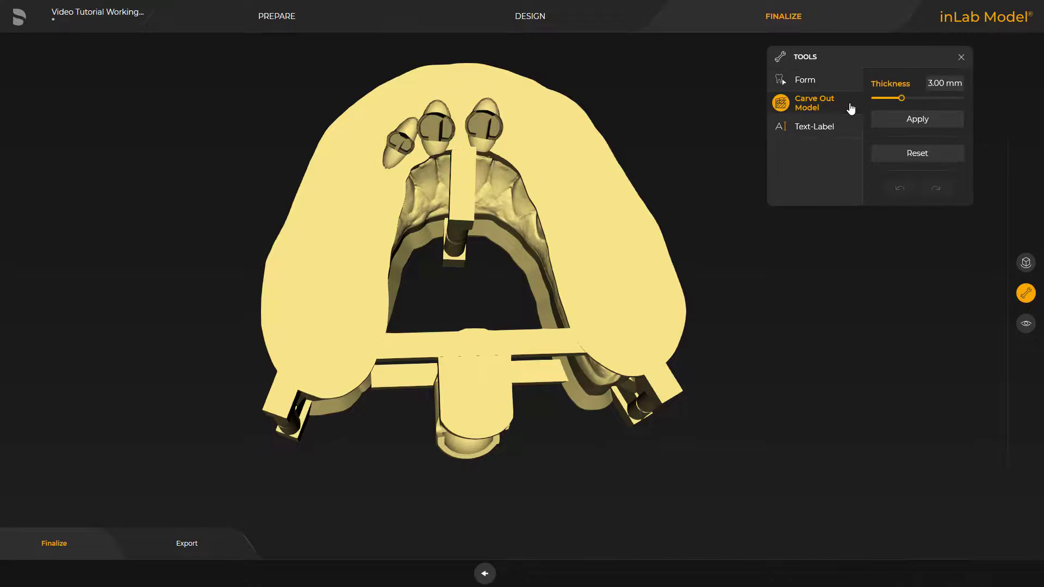
click(911, 122)
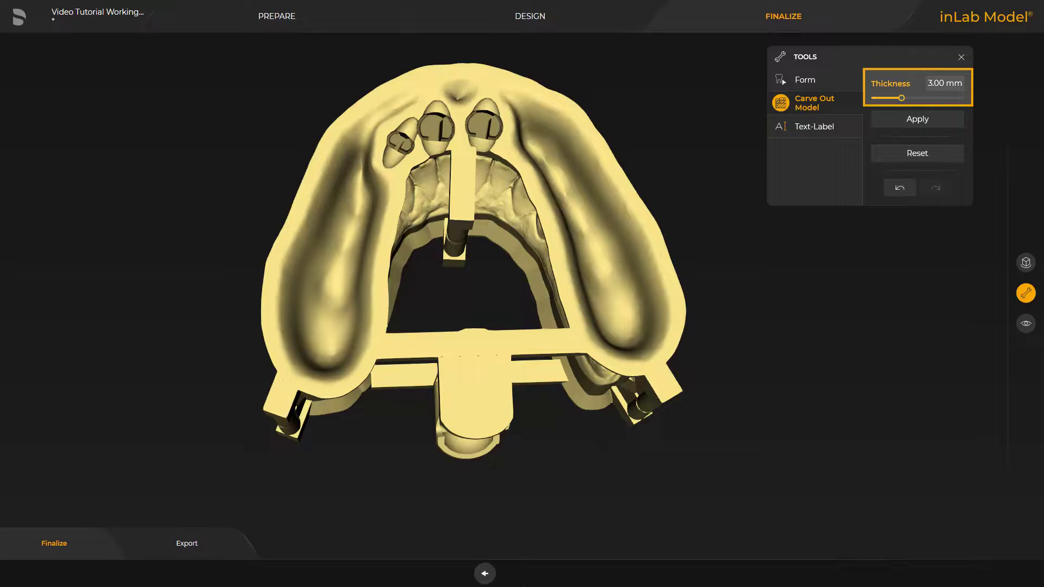
mouse_move(487, 480)
right_down()
mouse_move(483, 322)
mouse_move(499, 272)
mouse_move(474, 249)
mouse_move(473, 390)
mouse_move(524, 418)
mouse_move(308, 269)
mouse_move(443, 276)
mouse_move(302, 342)
mouse_move(305, 355)
right_up()
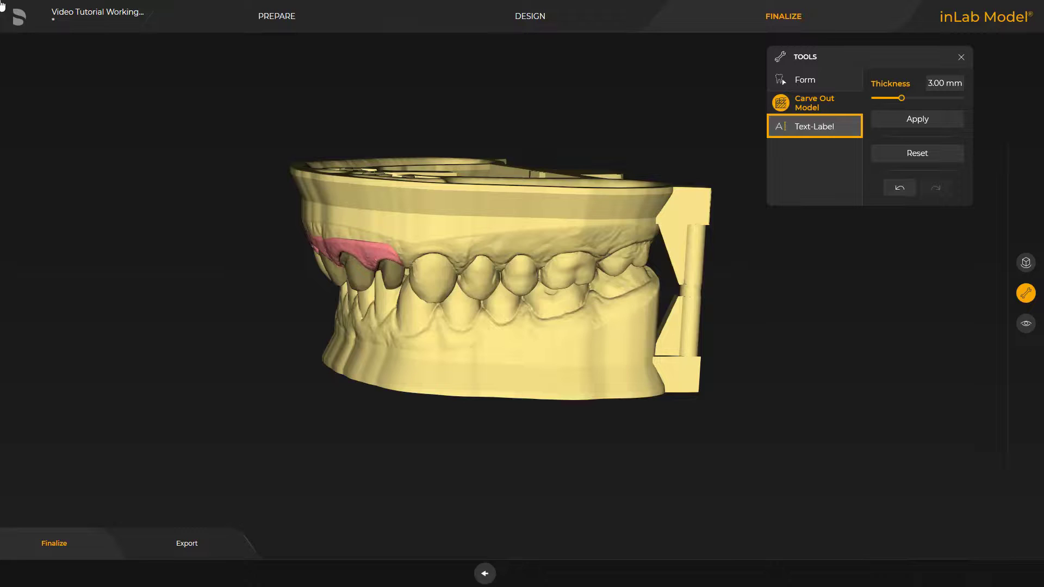
- Emboss the 'inLab by Dentsply Sirona' label at 3.00 mm font size on the upper model's base
click(801, 130)
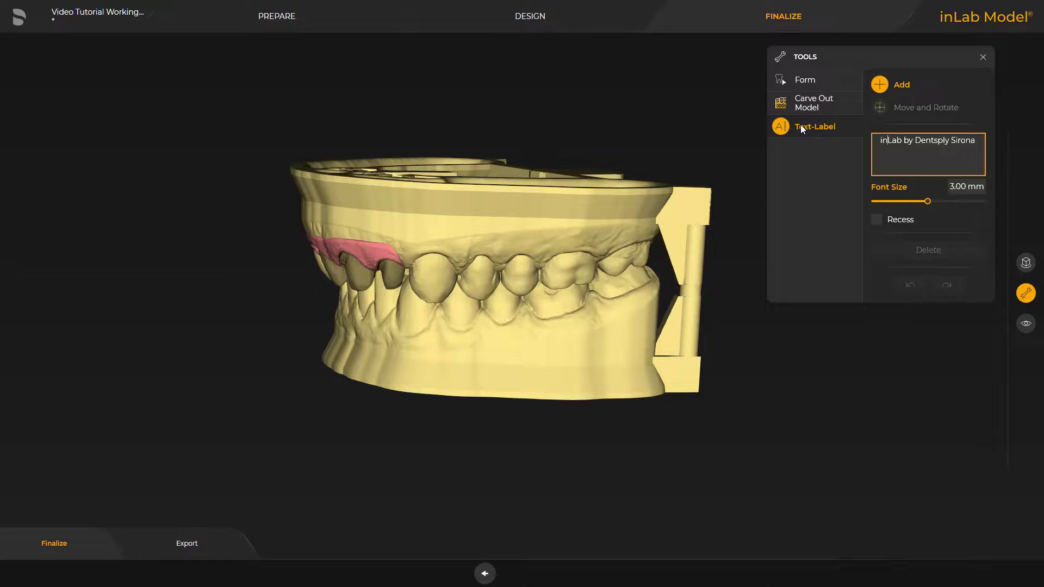
click(546, 358)
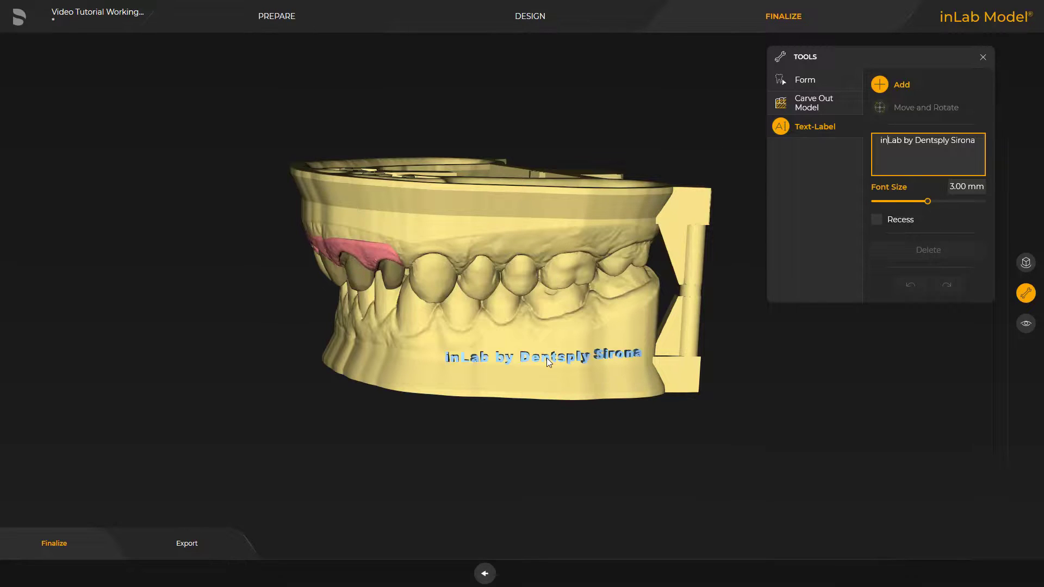
right_drag(546, 358, 125, 391)
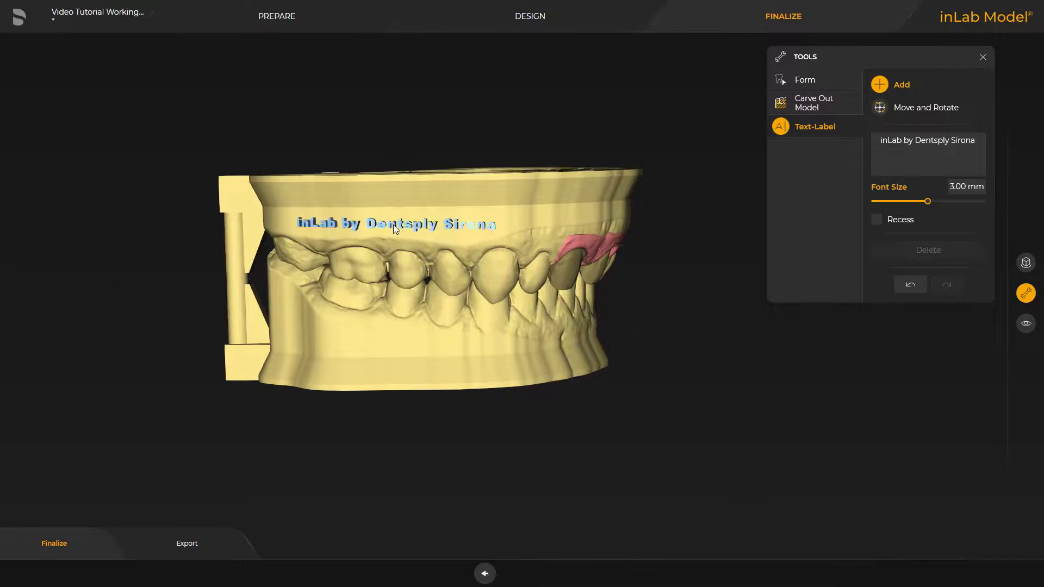
click(393, 224)
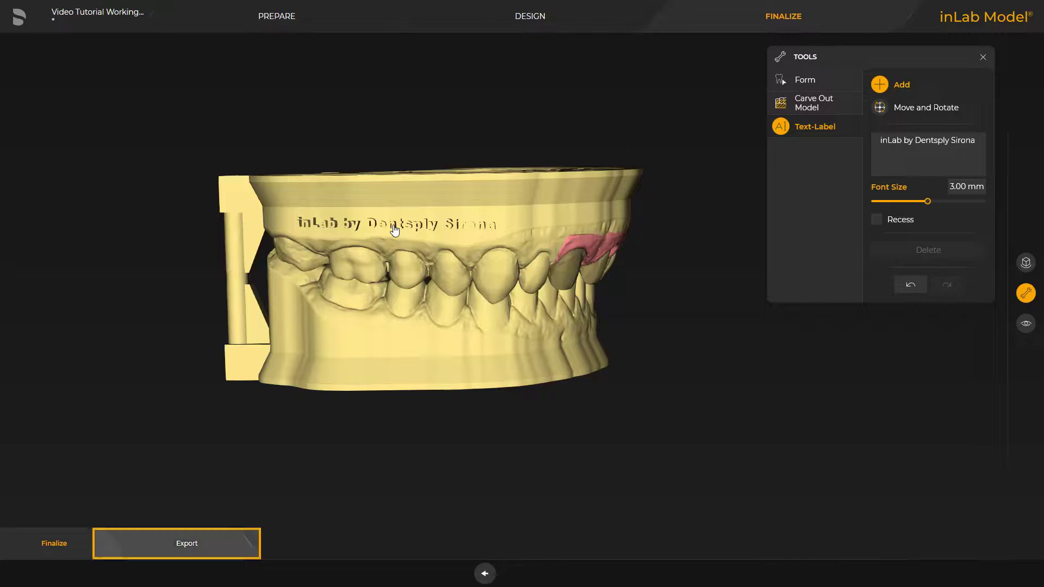
- Export the finished model to manufacturing and confirm the success message
click(188, 542)
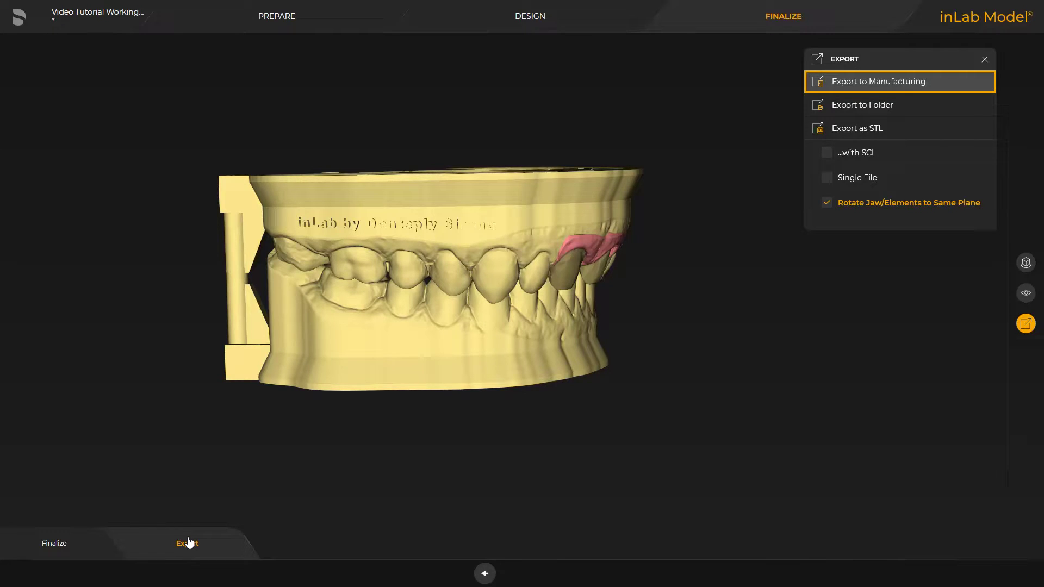
click(845, 84)
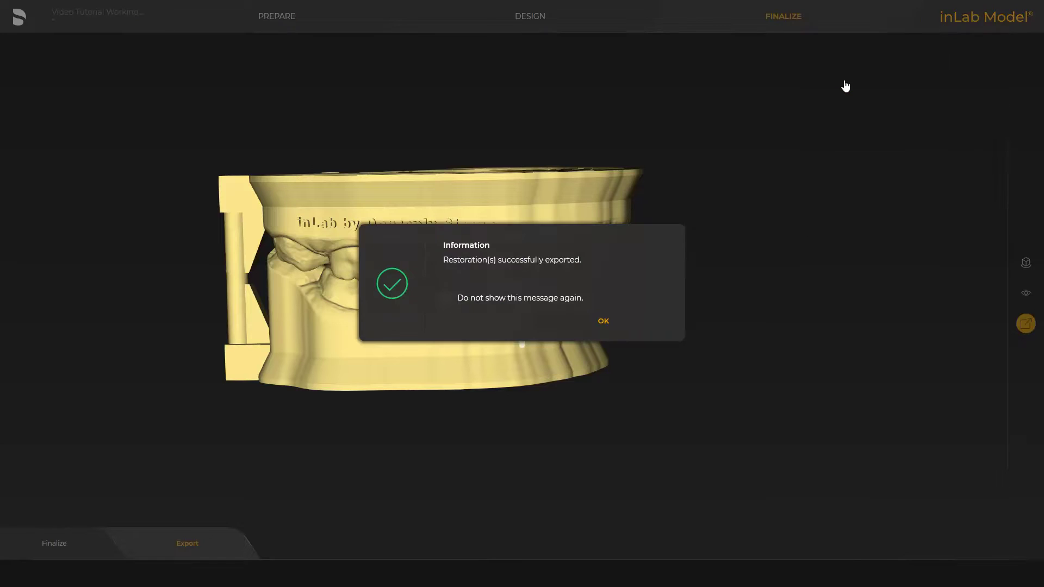
click(604, 321)
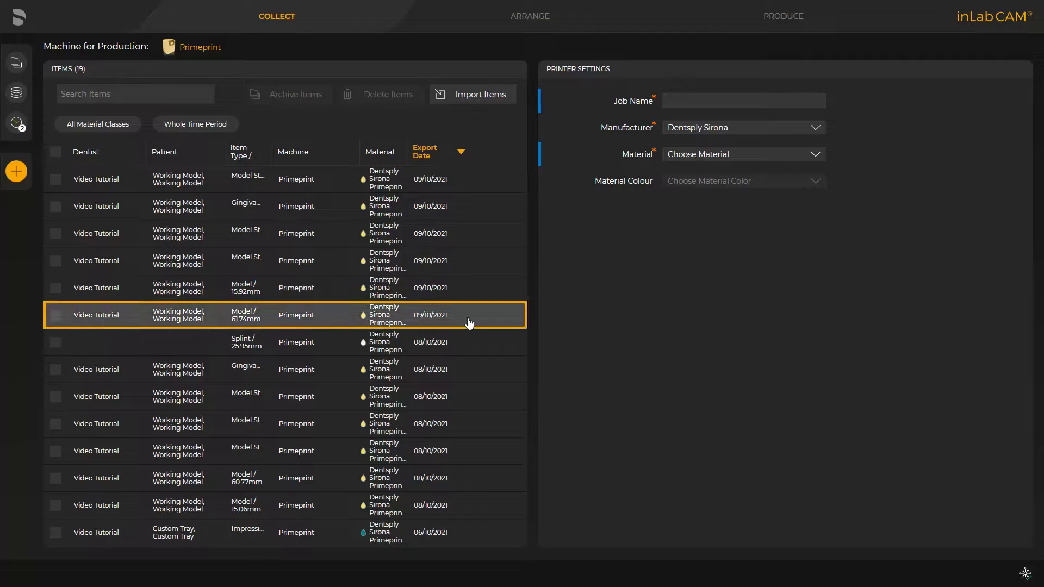
- Select the Model / 61.74mm item and move on to the Produce preview
click(55, 315)
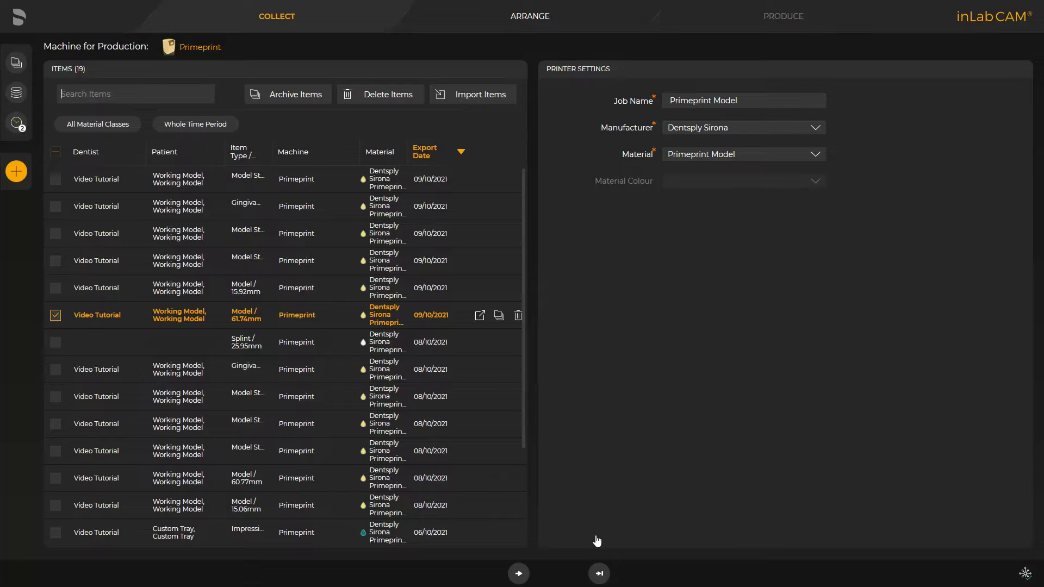
click(599, 573)
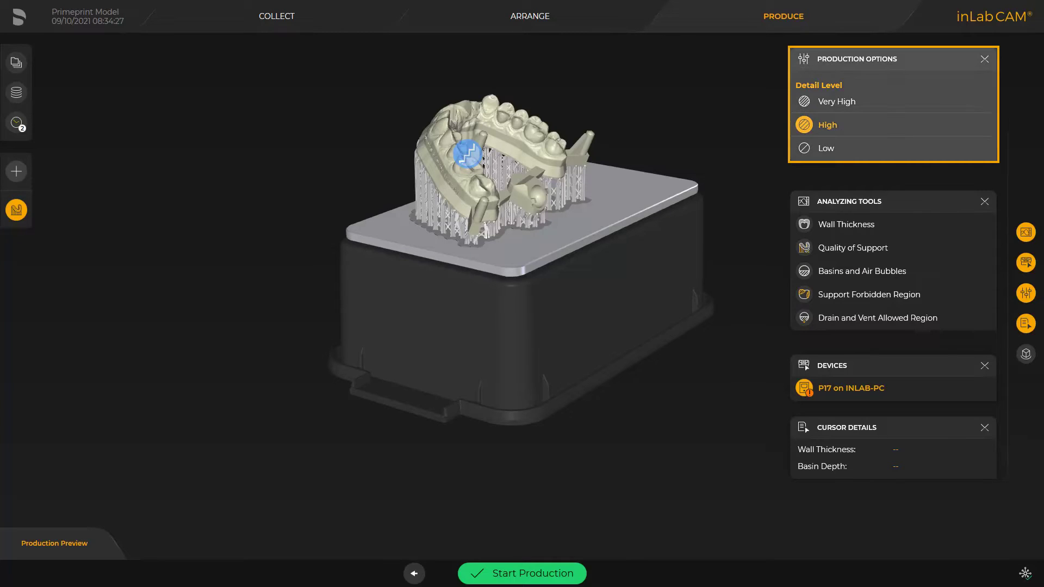